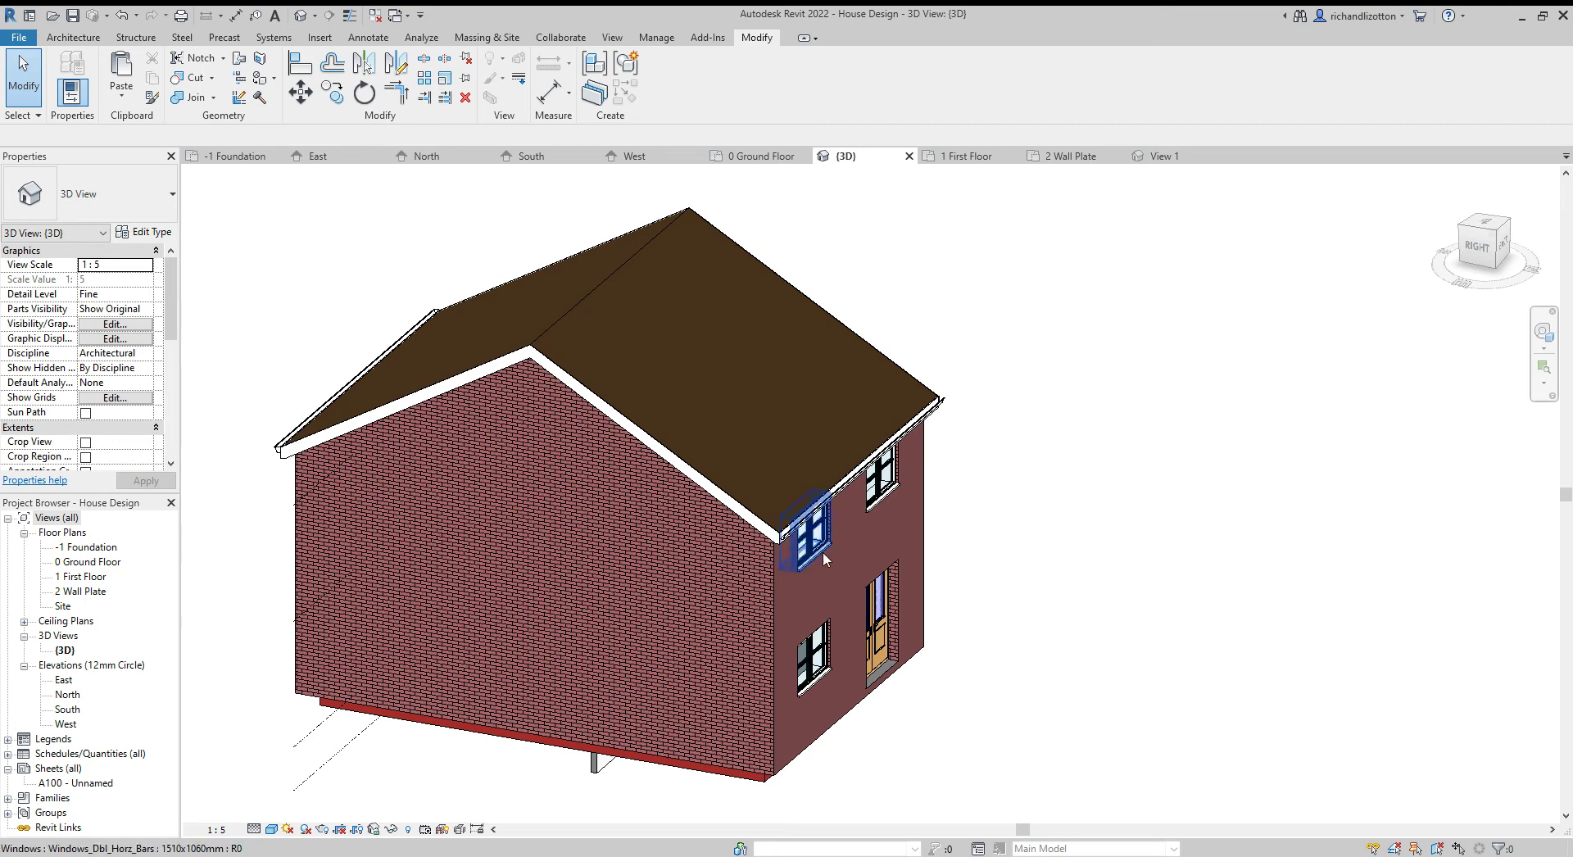
# Zoom in on the open end of the gutter at the roof's eaves corner
pyautogui.scroll(6, 770, 534)
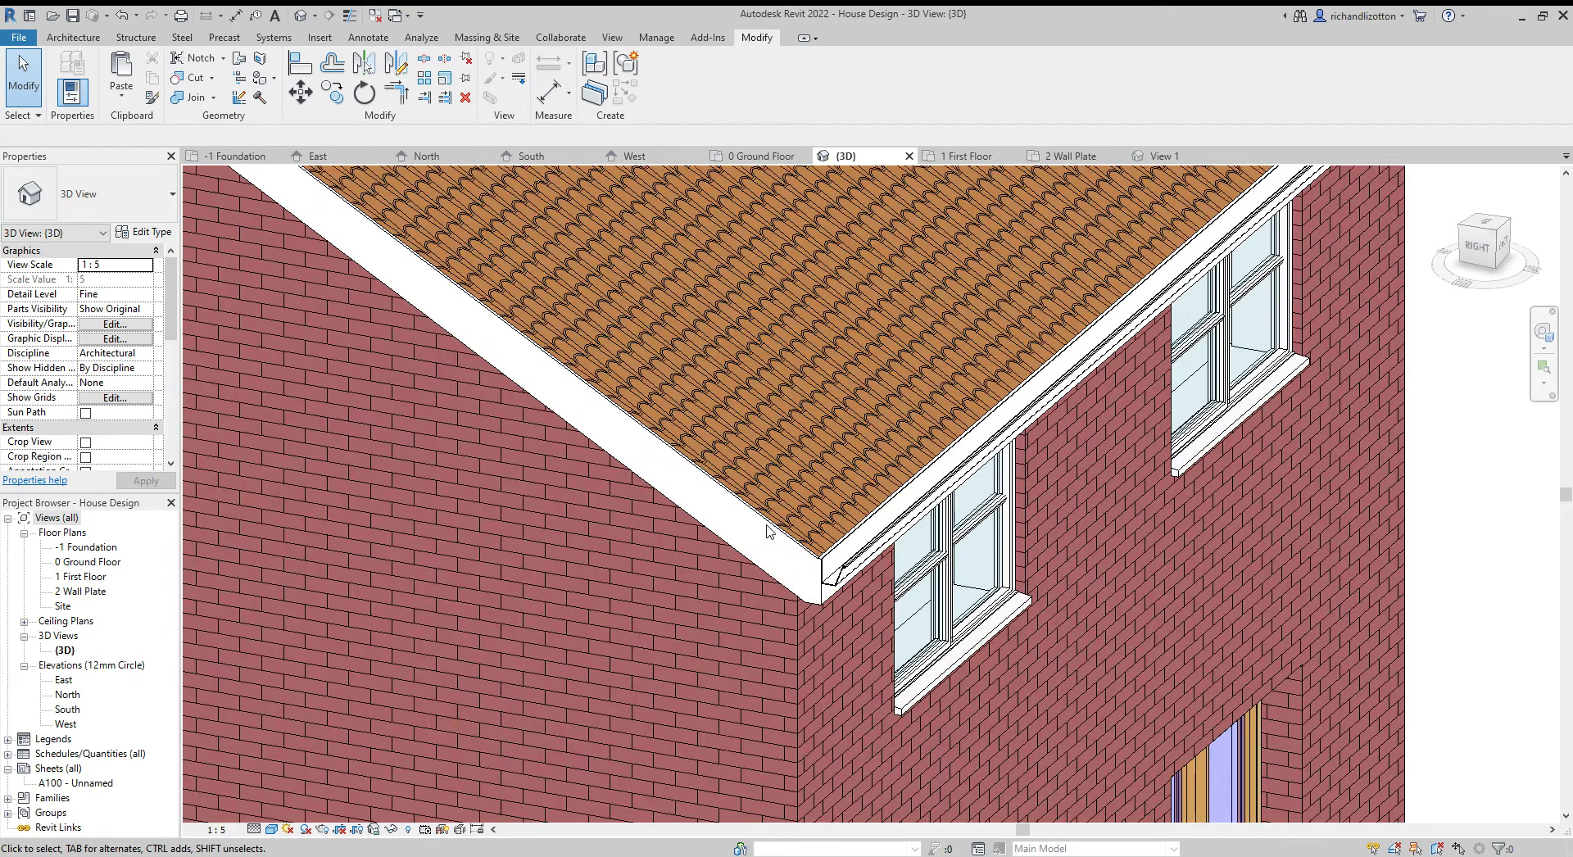
pyautogui.scroll(2, 767, 528)
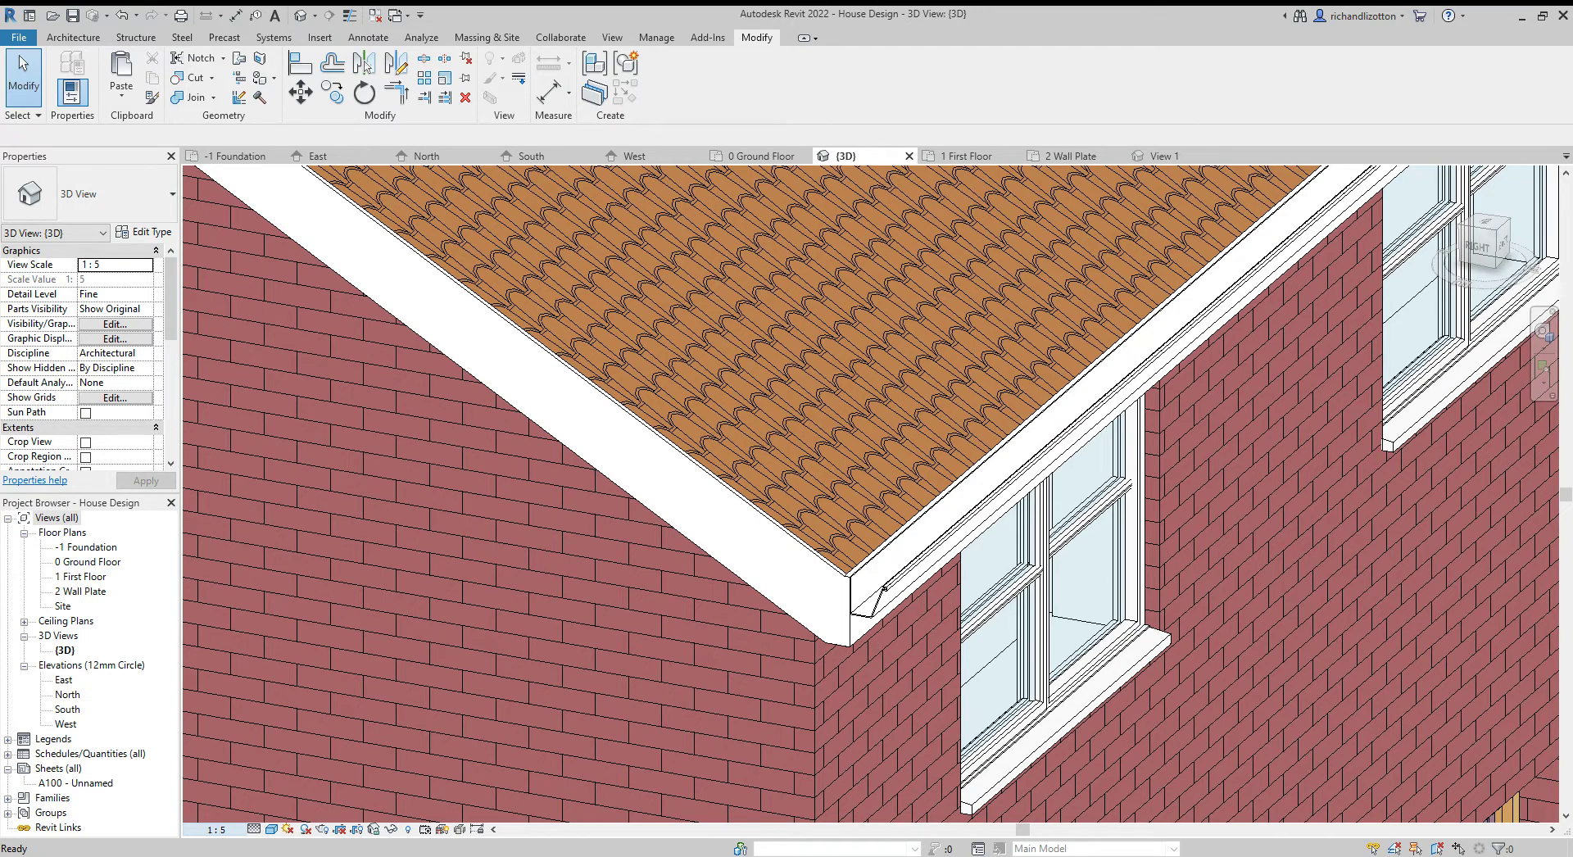
pyautogui.scroll(7, 870, 621)
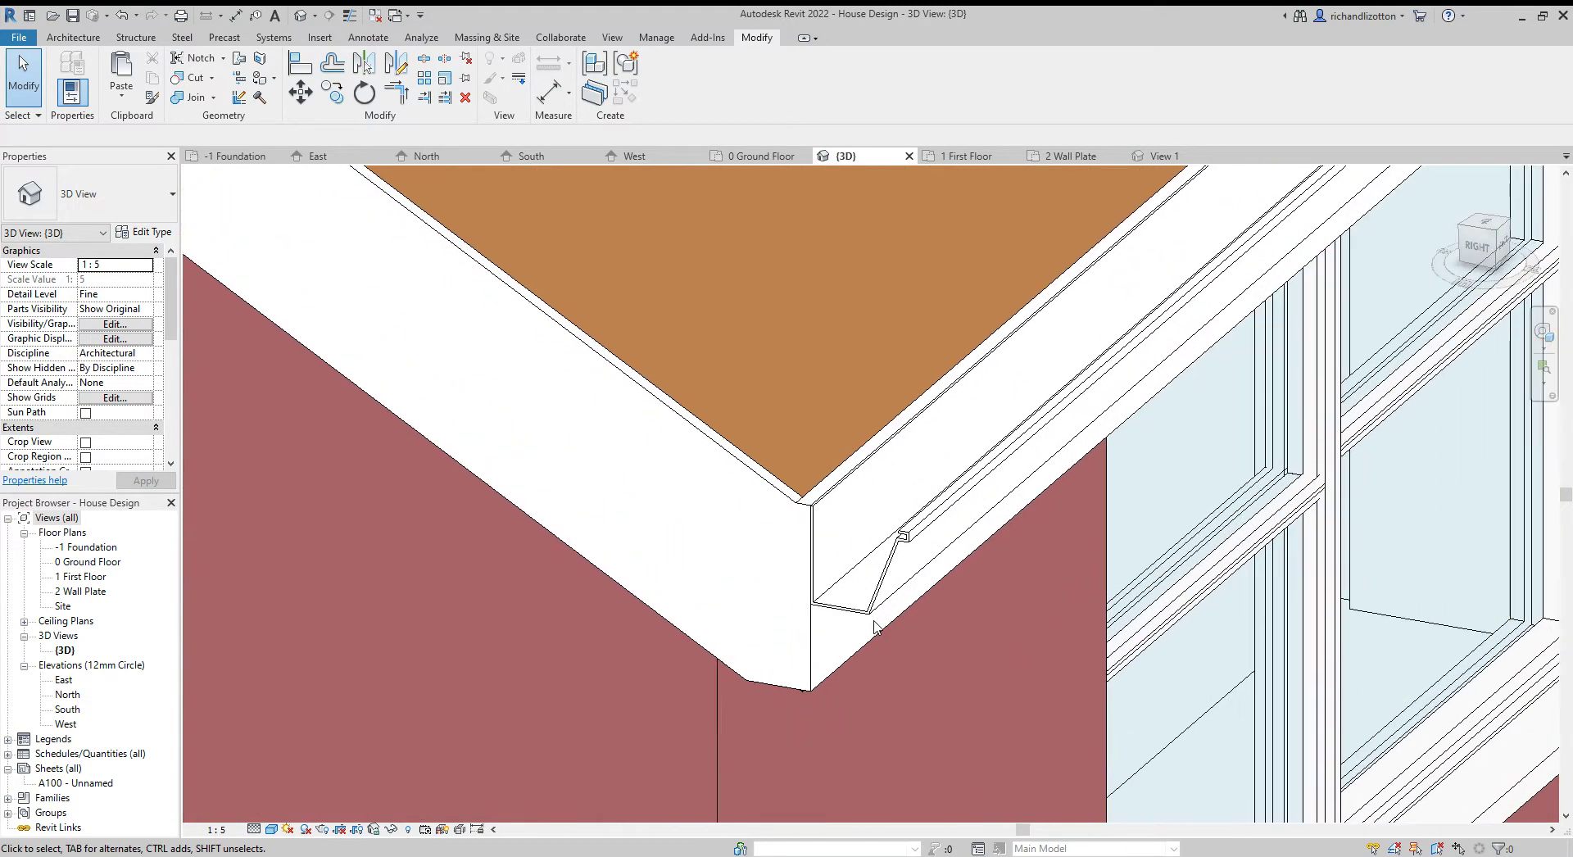
pyautogui.scroll(1, 875, 627)
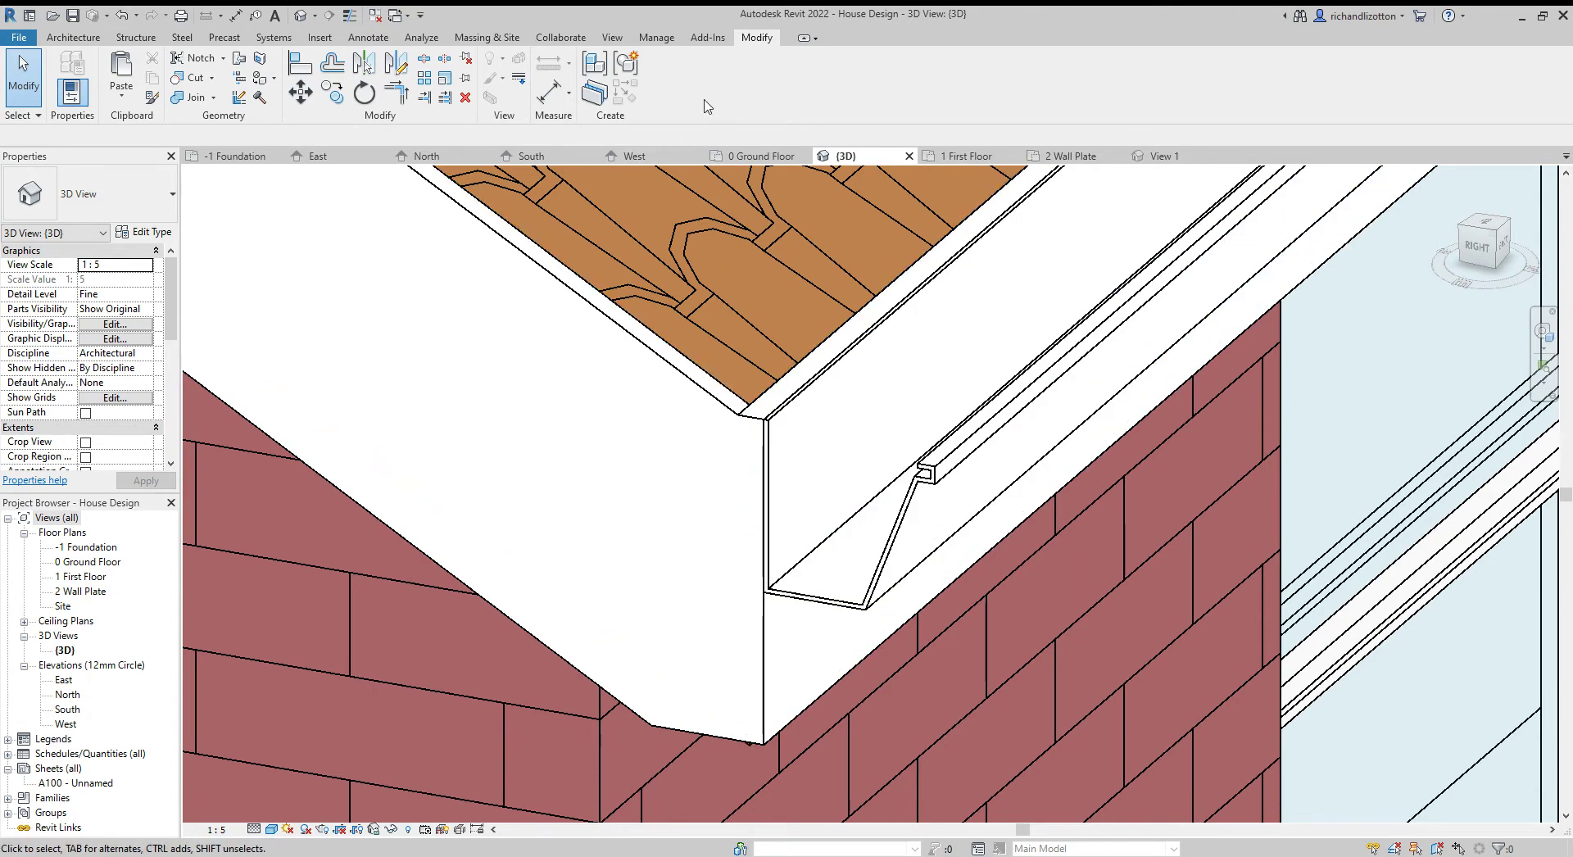
# Create a new in-place model in the Roofs category named 'En'
pyautogui.click(73, 38)
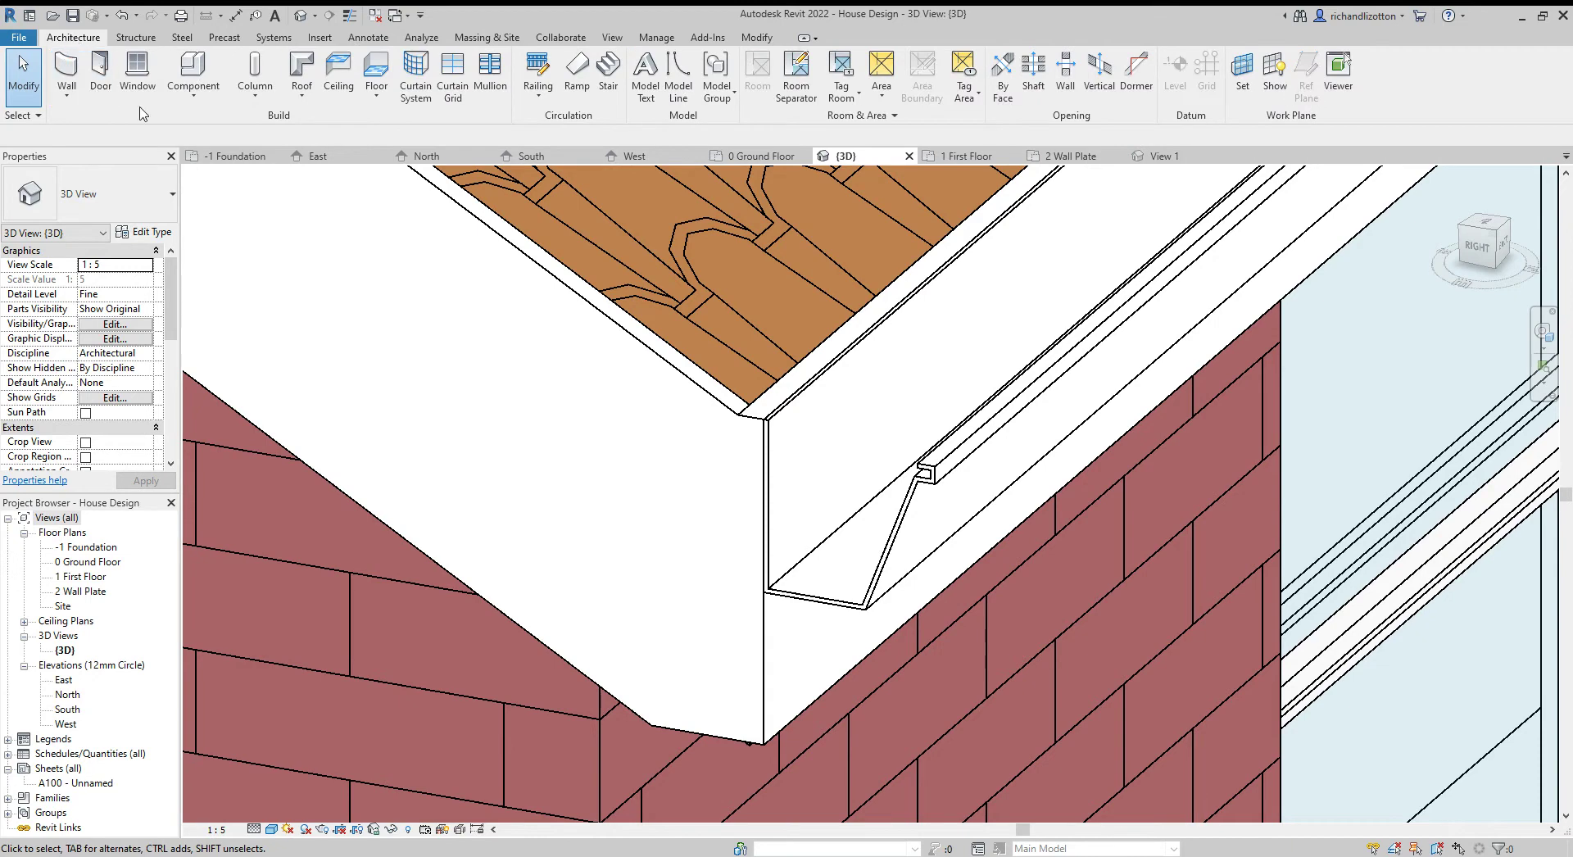
pyautogui.click(193, 92)
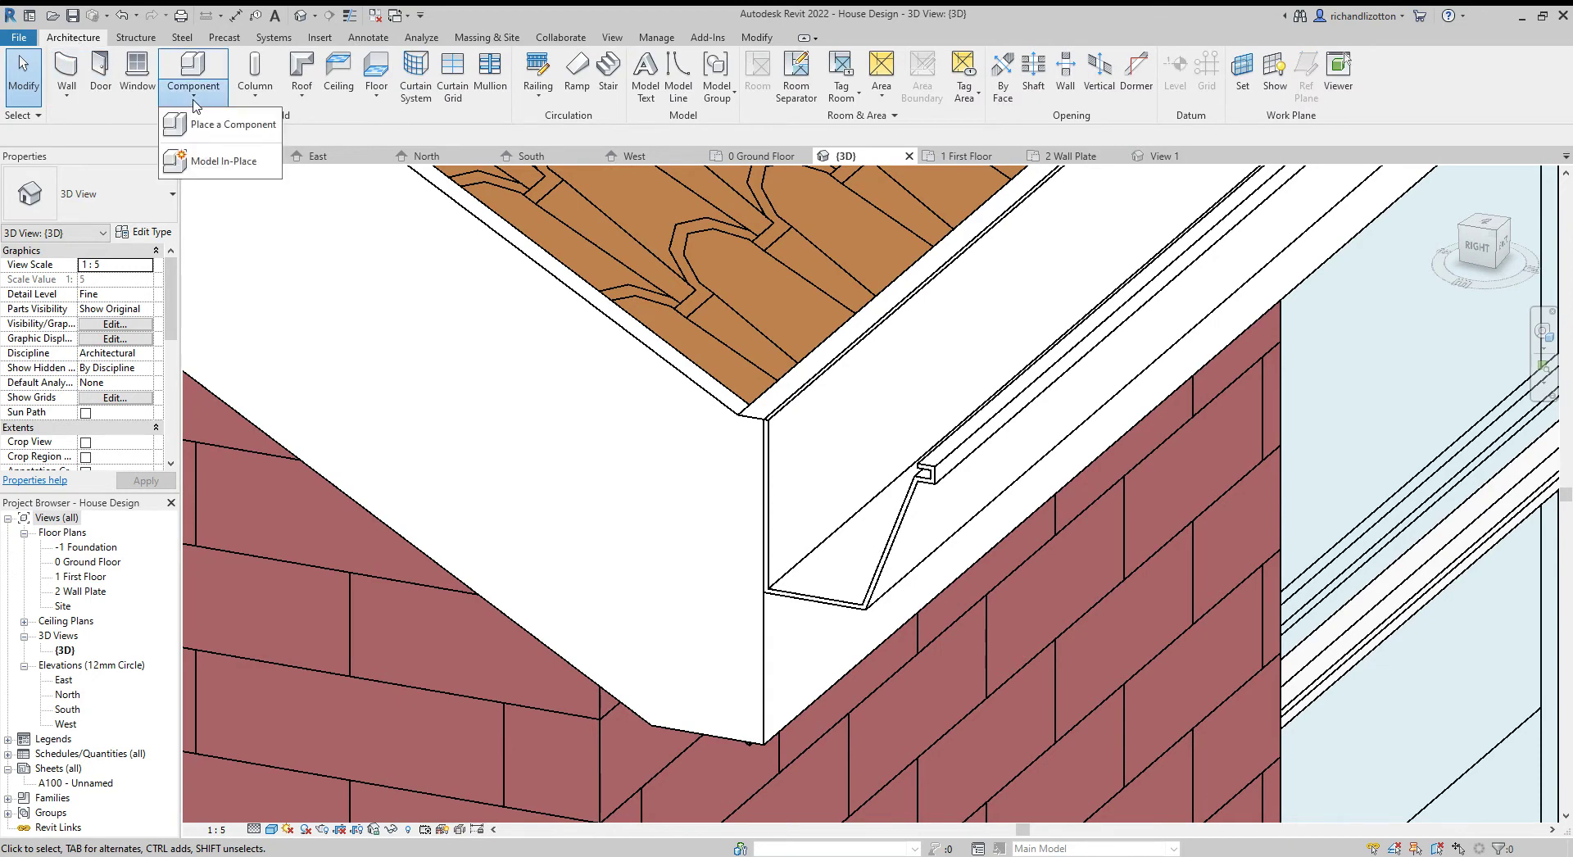
pyautogui.click(206, 163)
pyautogui.moveTo(910, 337); pyautogui.dragTo(909, 410)
pyautogui.click(701, 373)
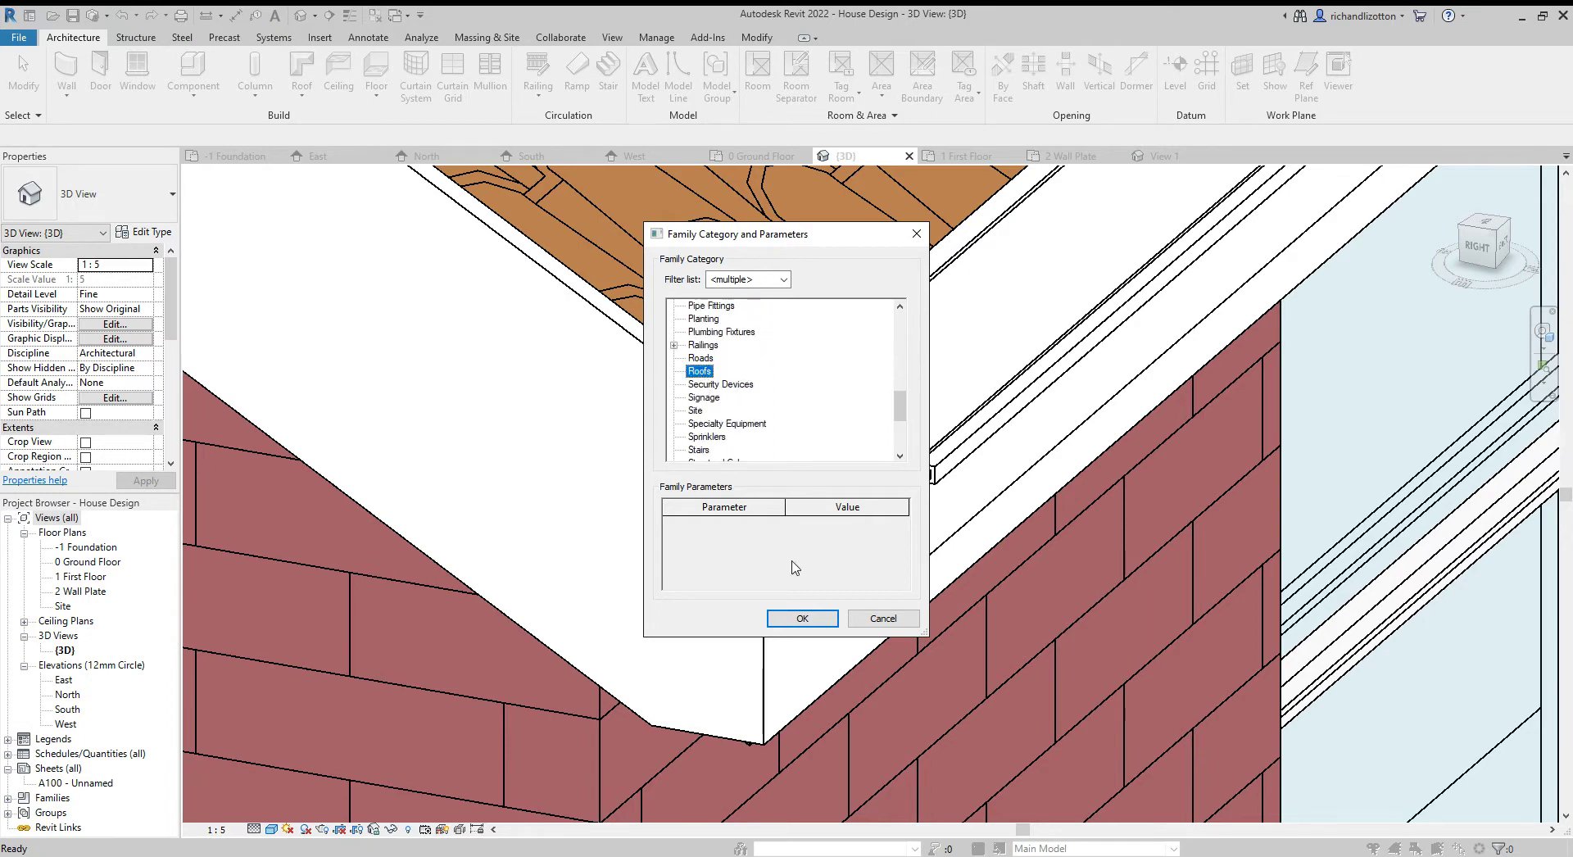
pyautogui.click(802, 618)
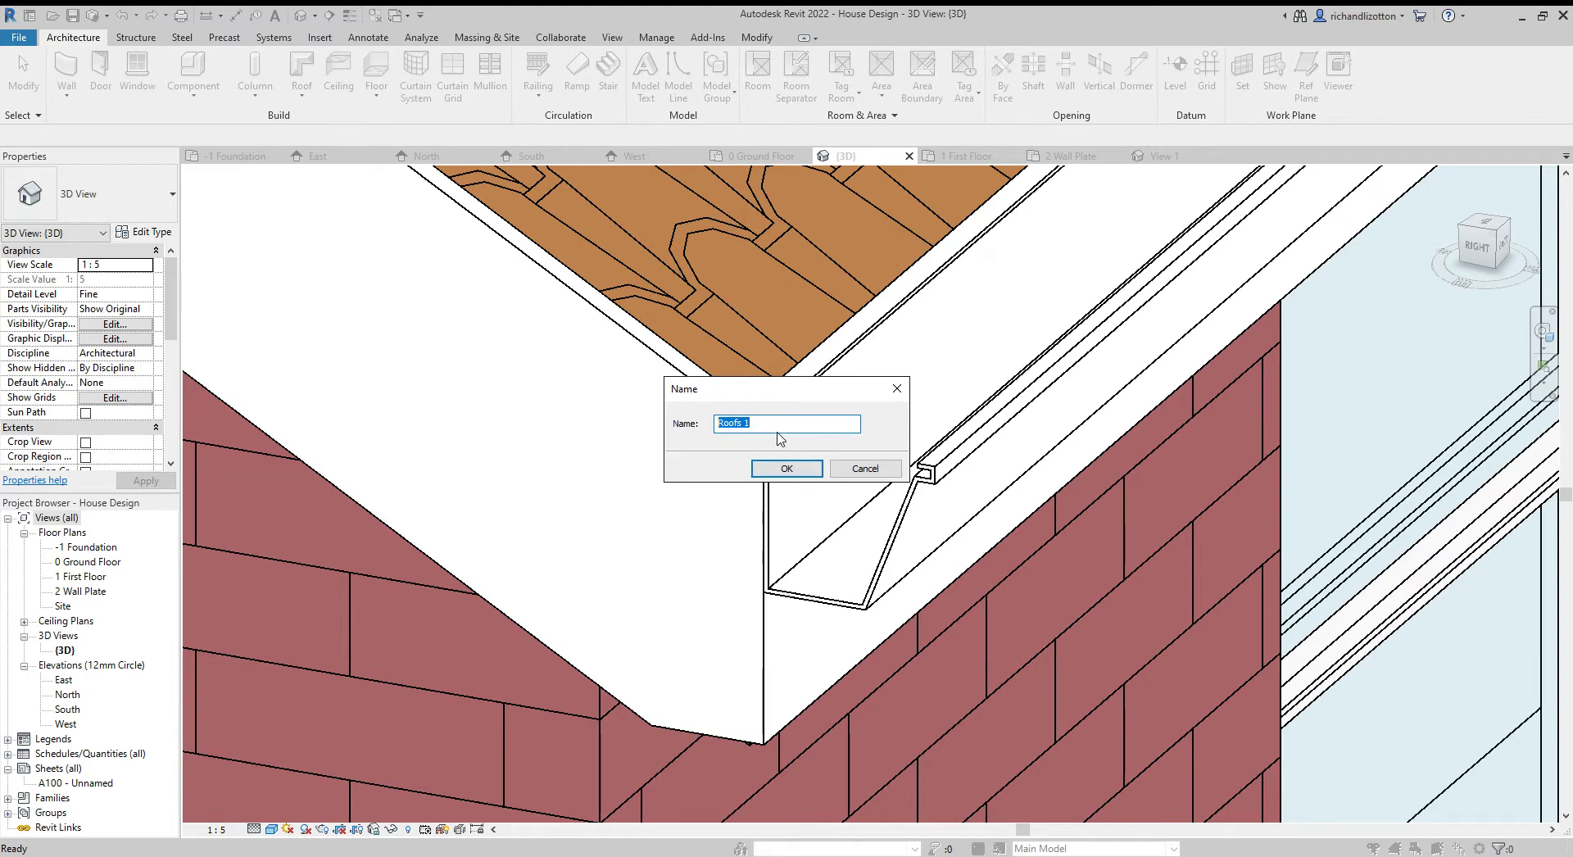
pyautogui.write('End Cap')
pyautogui.click(789, 468)
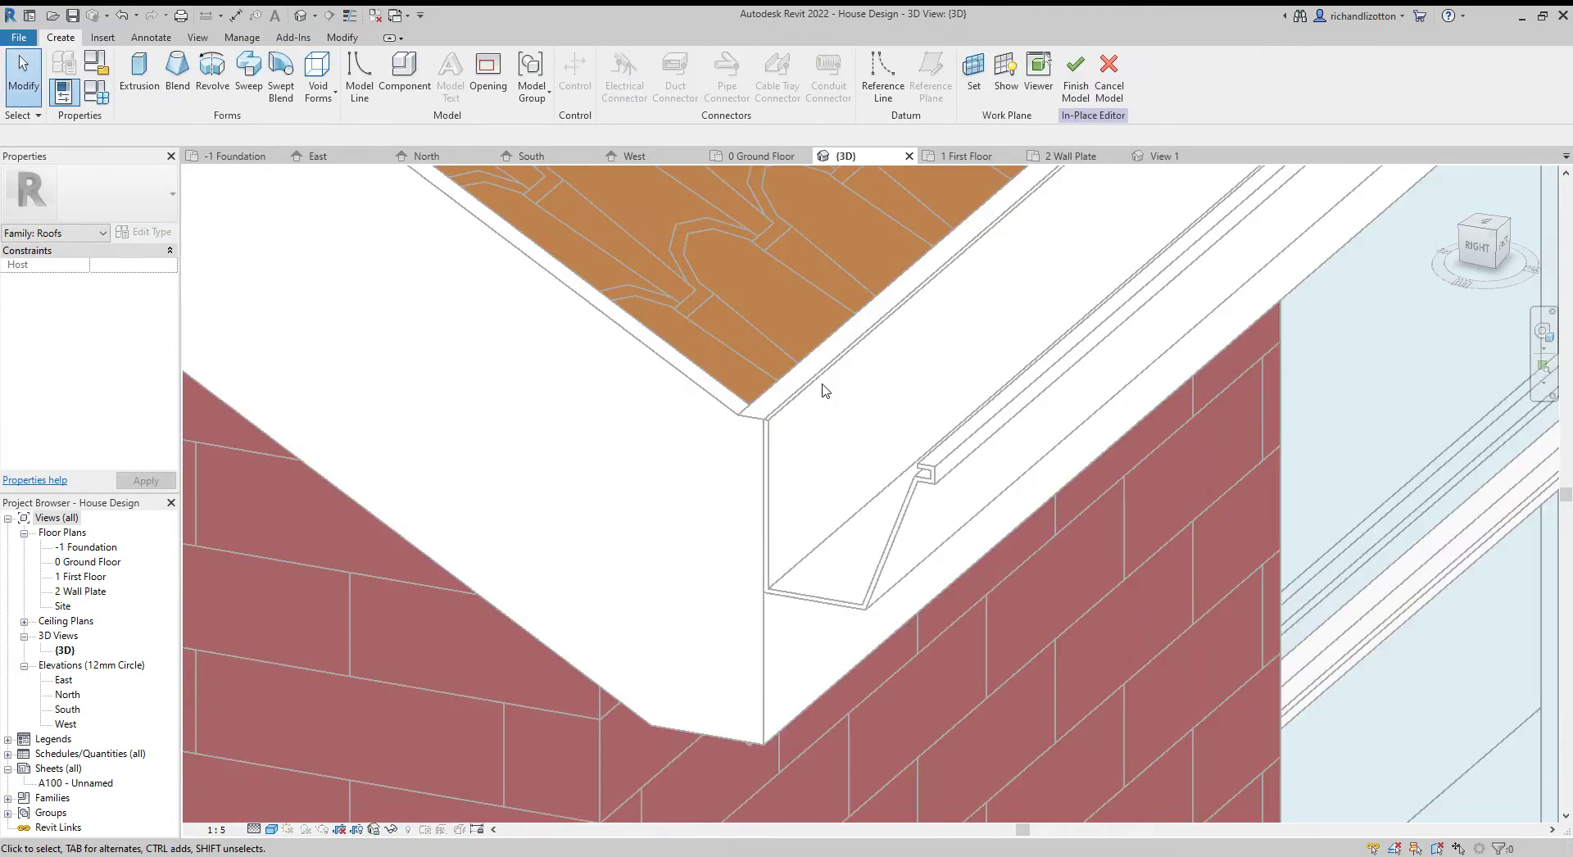
# Set the work plane by picking the gutter's end profile
pyautogui.click(975, 88)
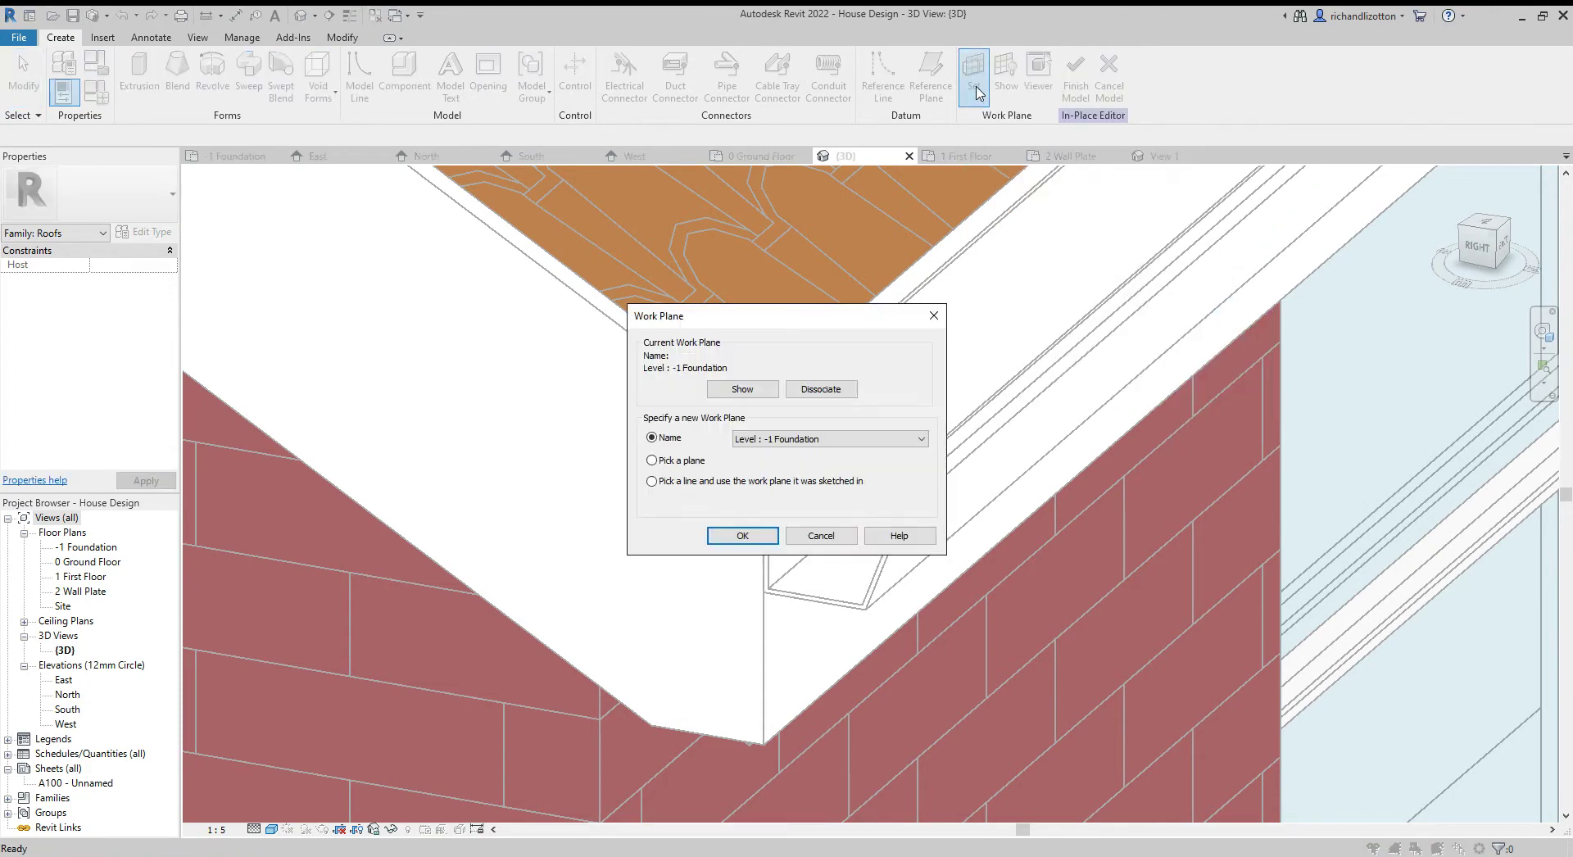
pyautogui.click(742, 535)
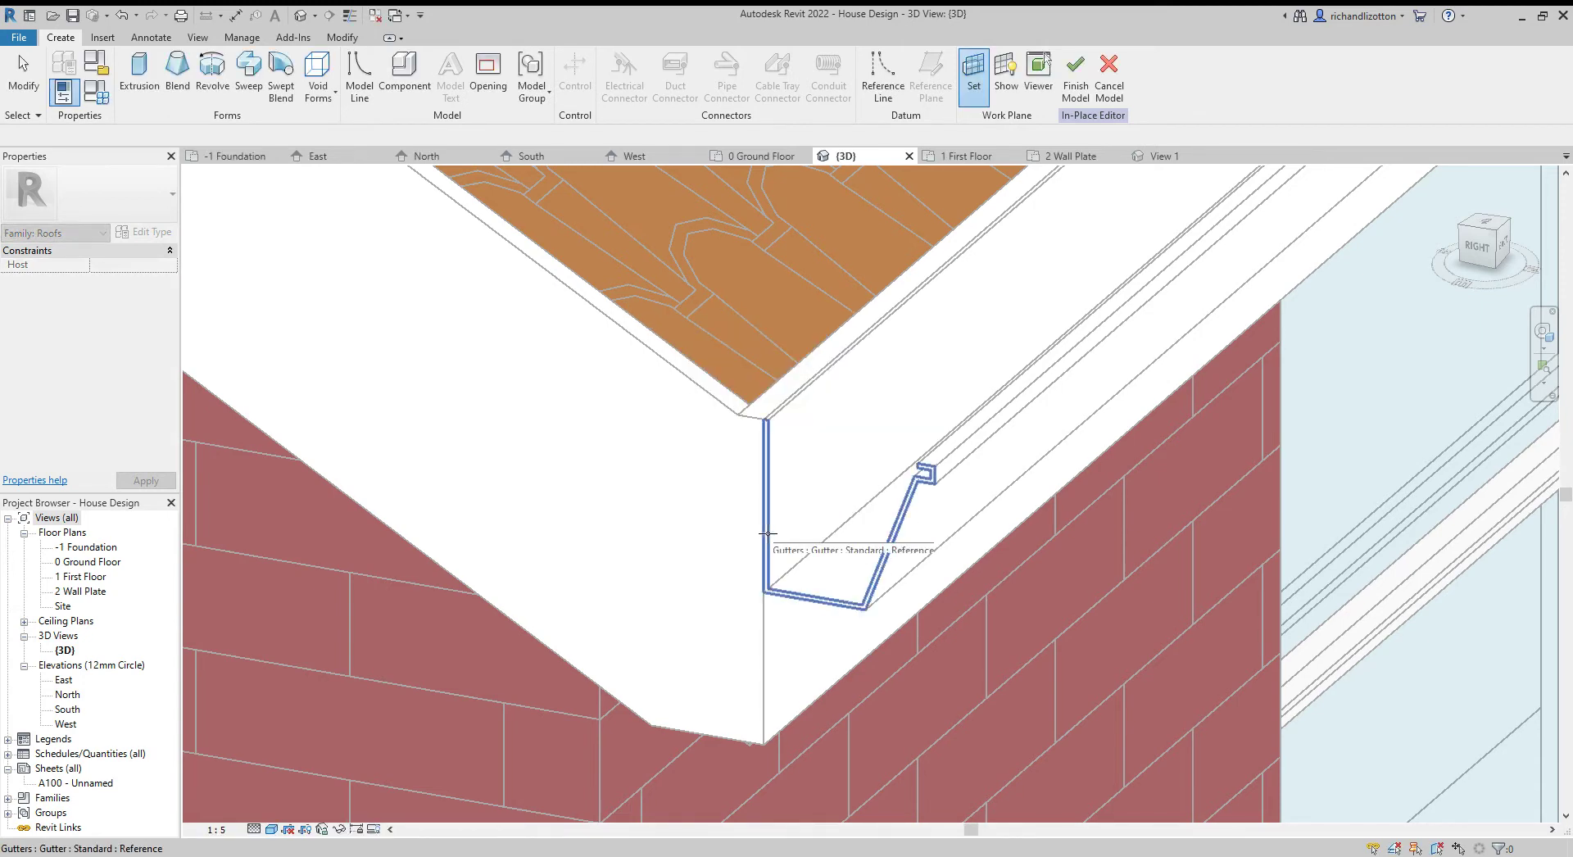
pyautogui.click(767, 534)
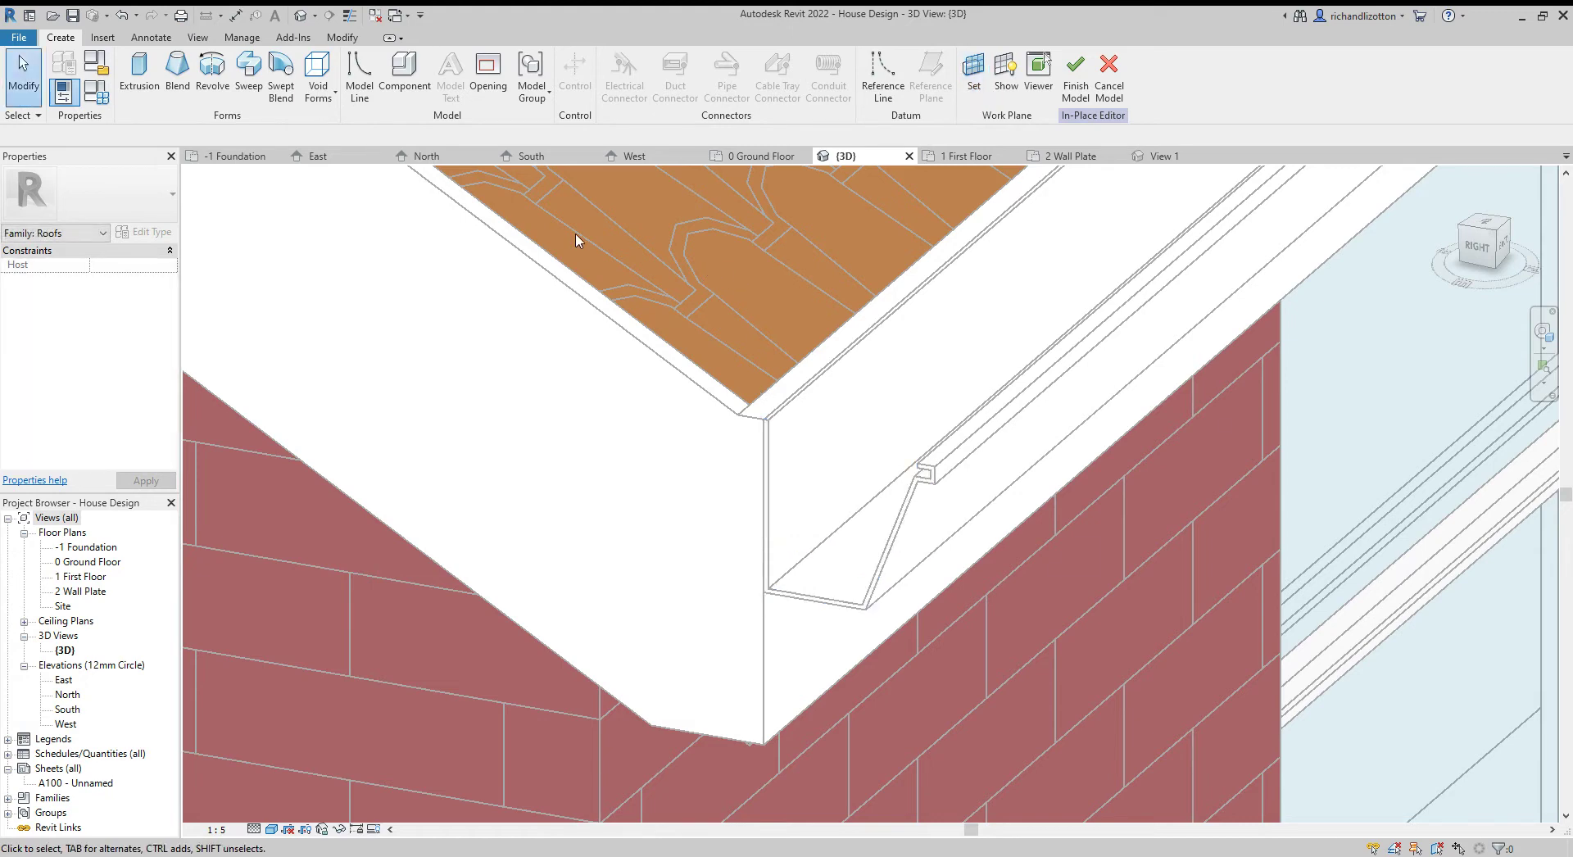
# Trace the gutter's back, bottom, sloped front and lip as one closed extrusion outline
pyautogui.click(140, 88)
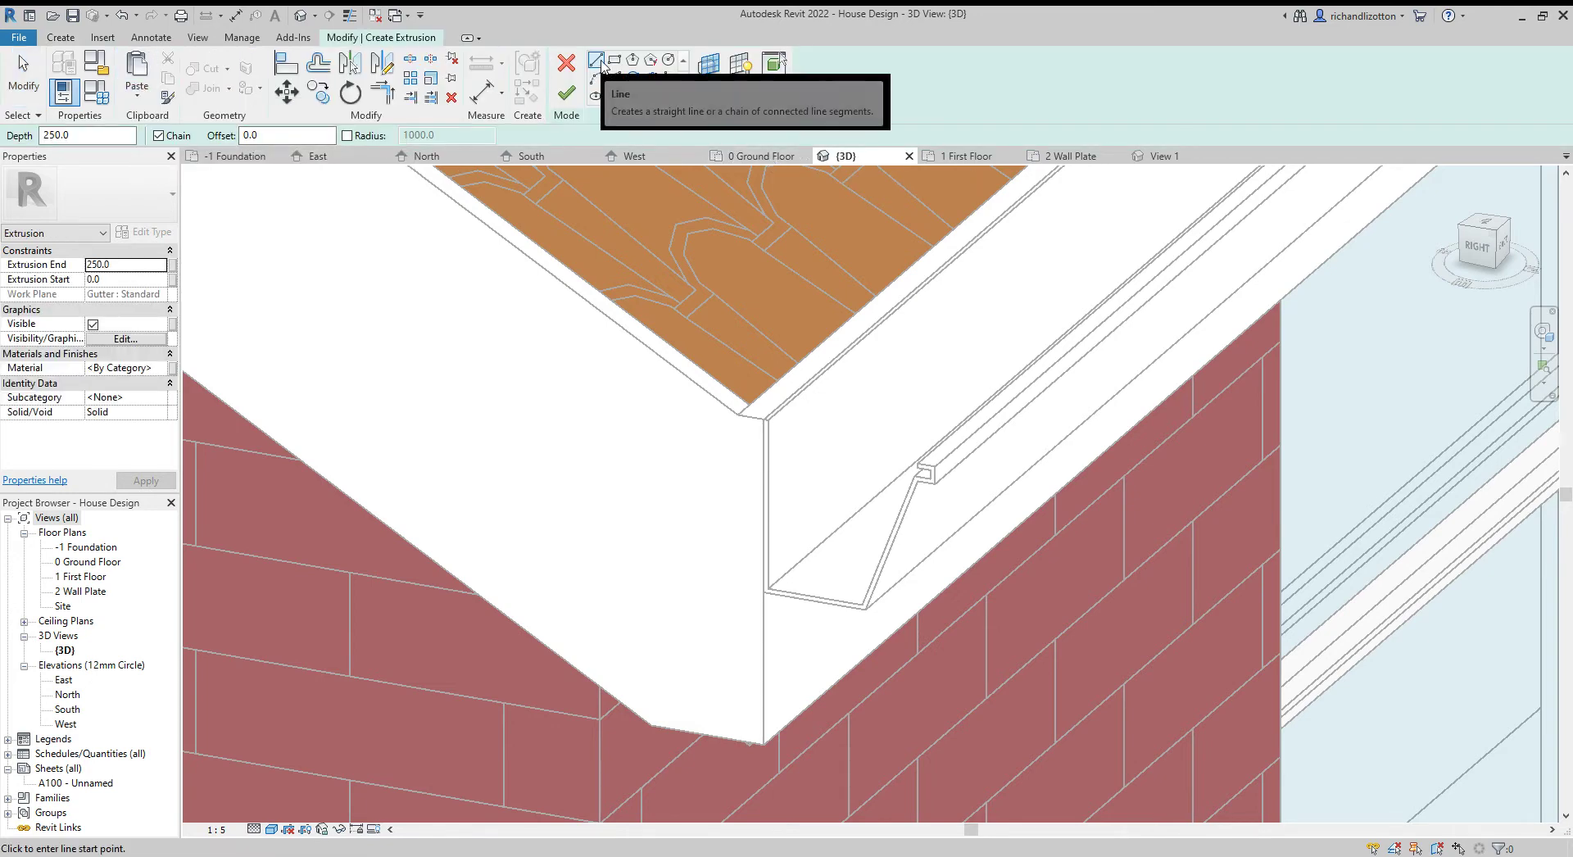
pyautogui.scroll(3, 808, 545)
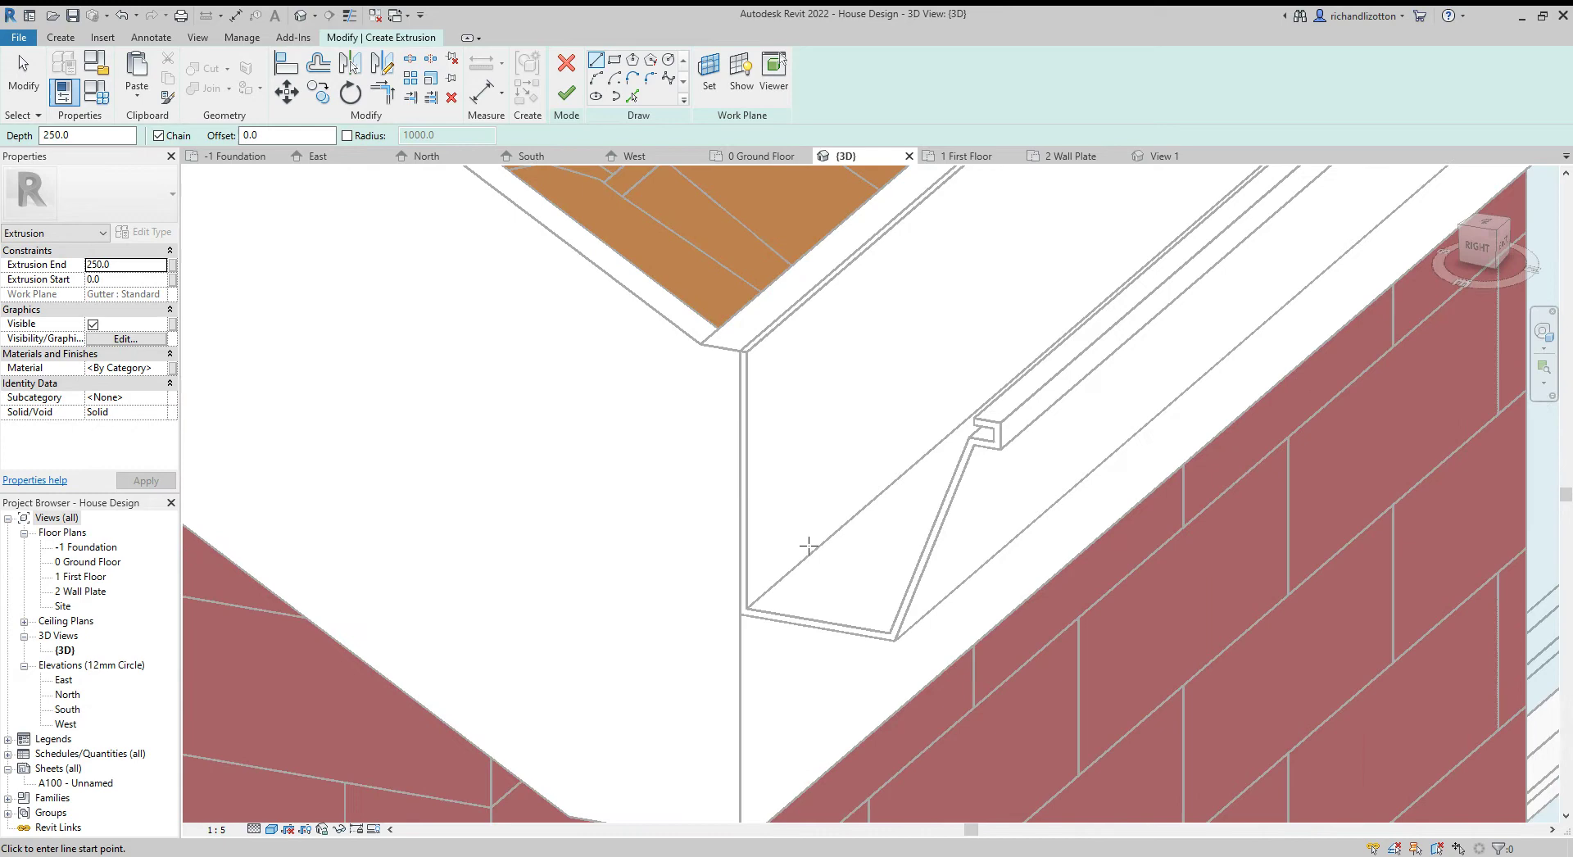
pyautogui.click(747, 351)
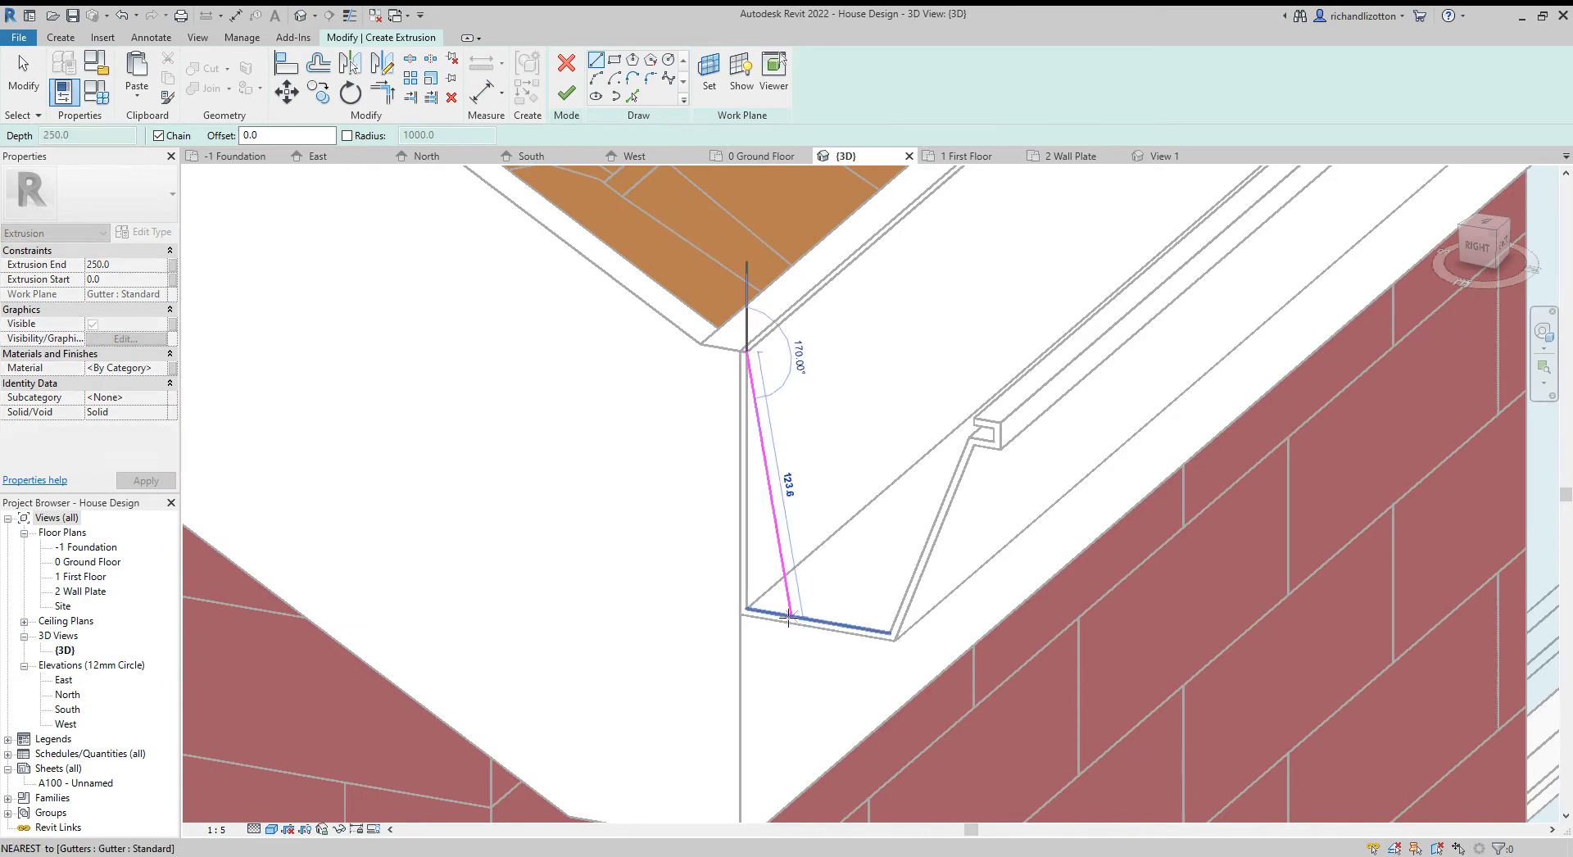
pyautogui.click(747, 607)
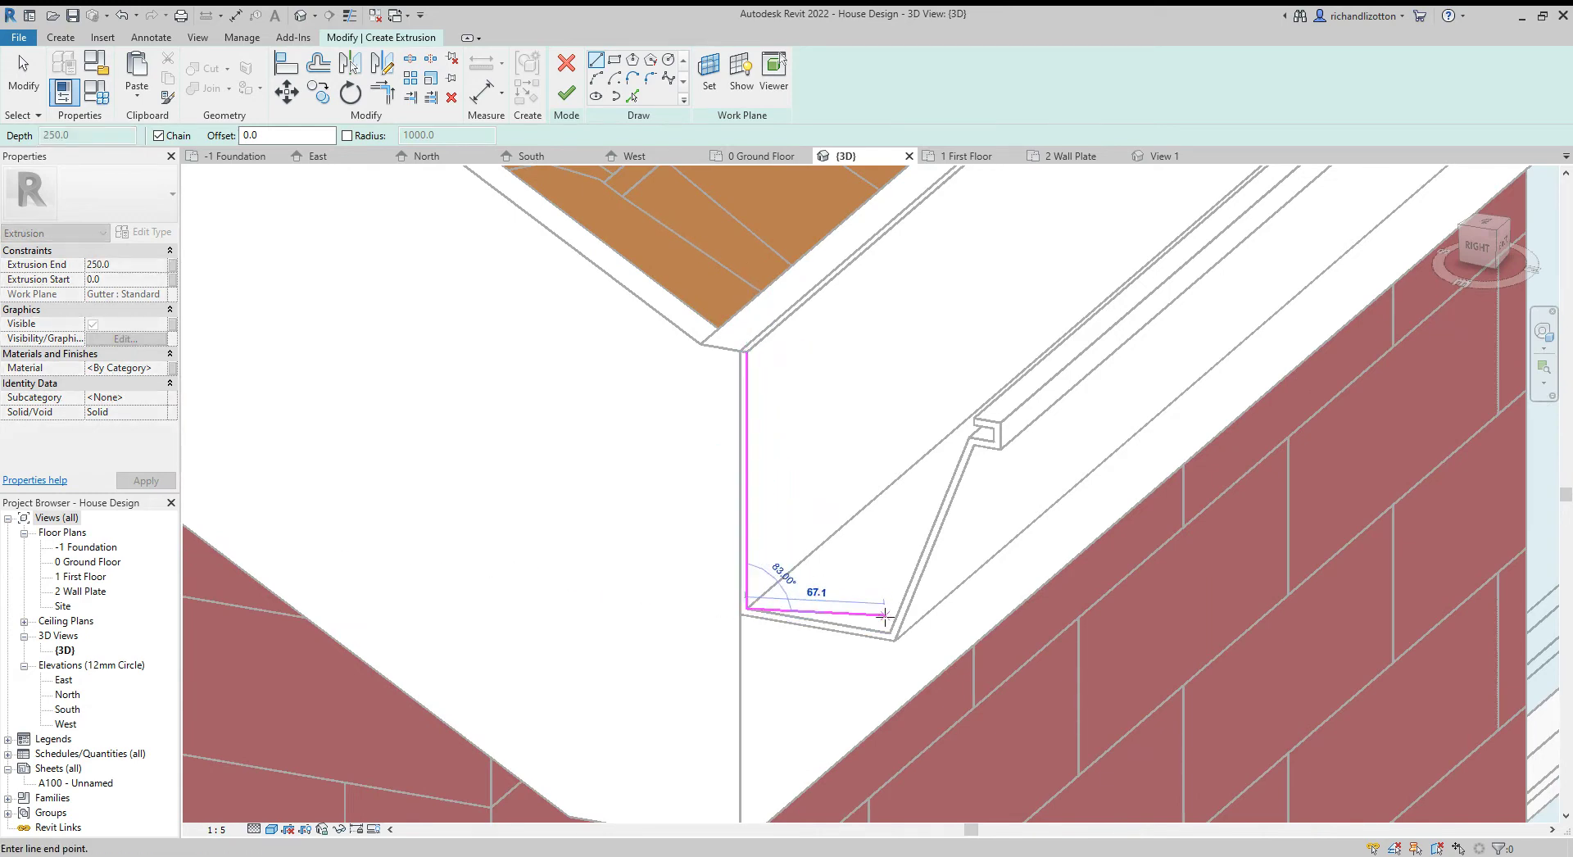
pyautogui.click(891, 631)
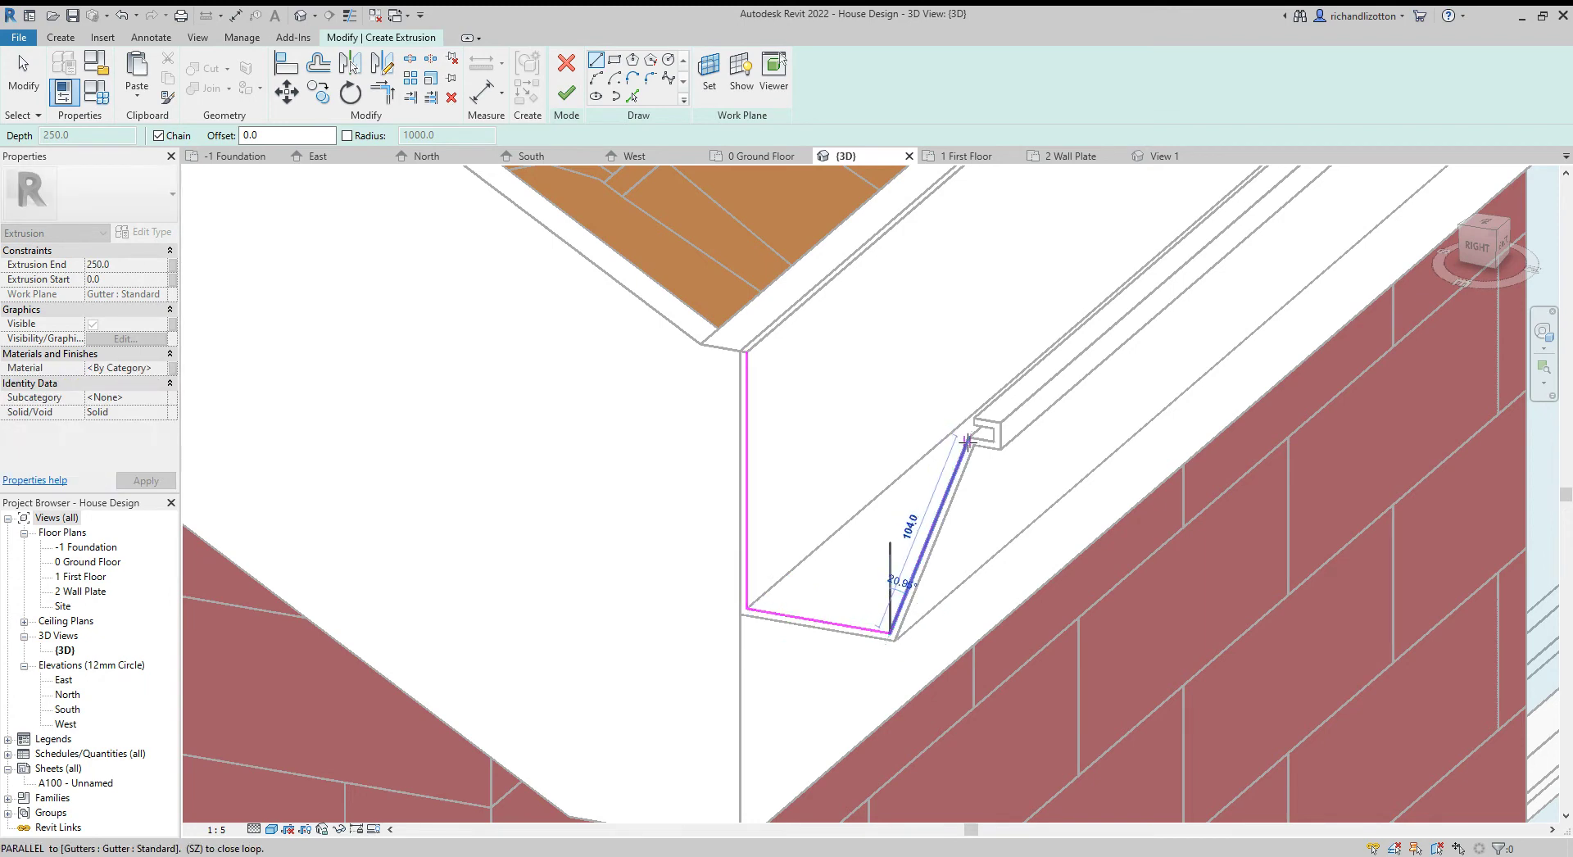
pyautogui.click(968, 436)
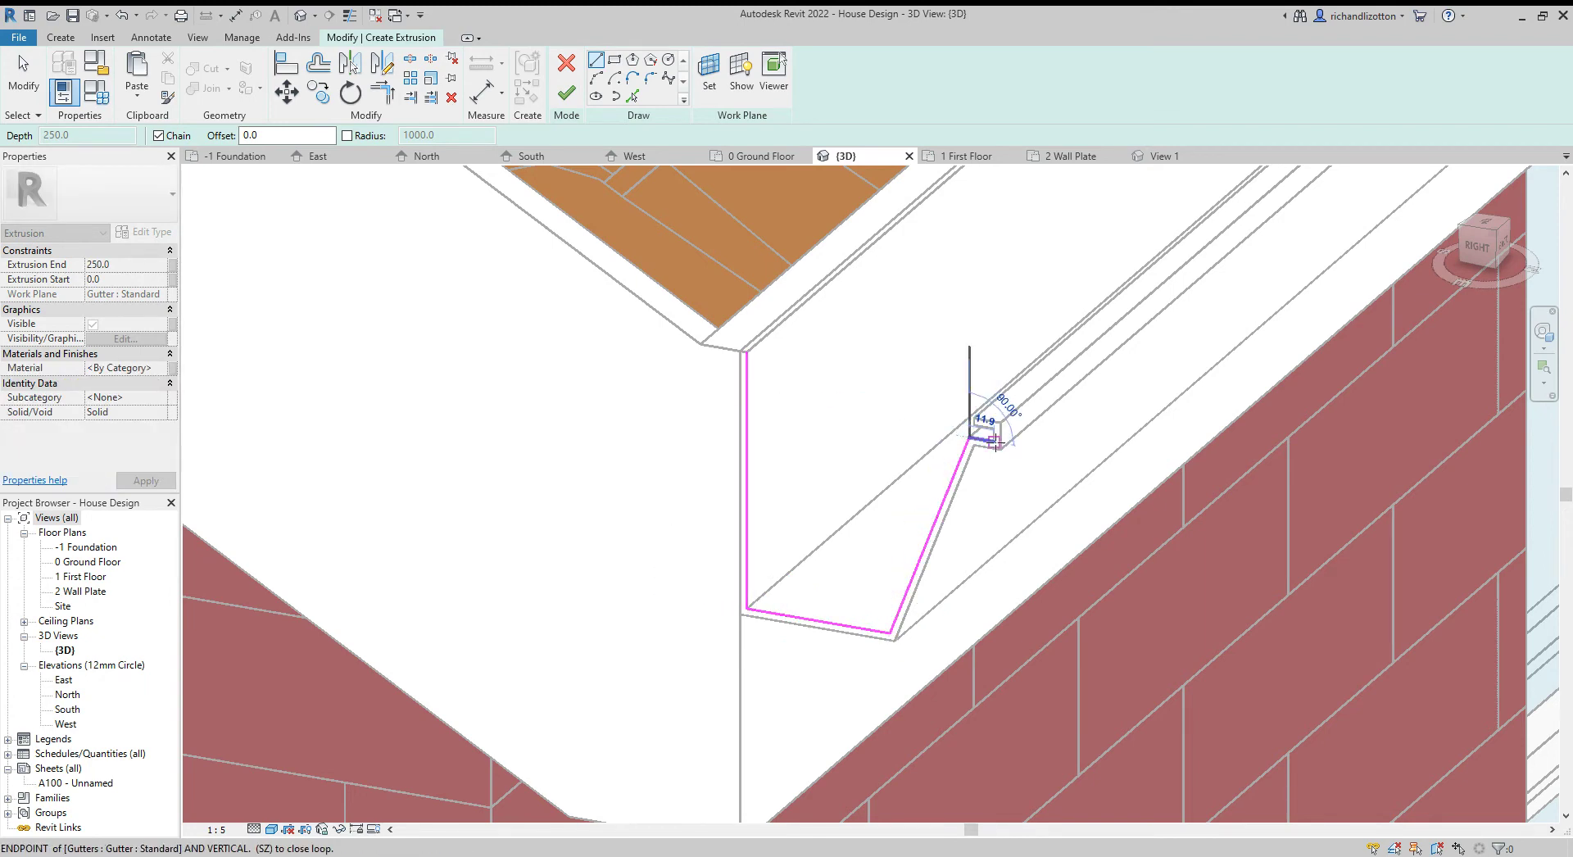
pyautogui.click(994, 440)
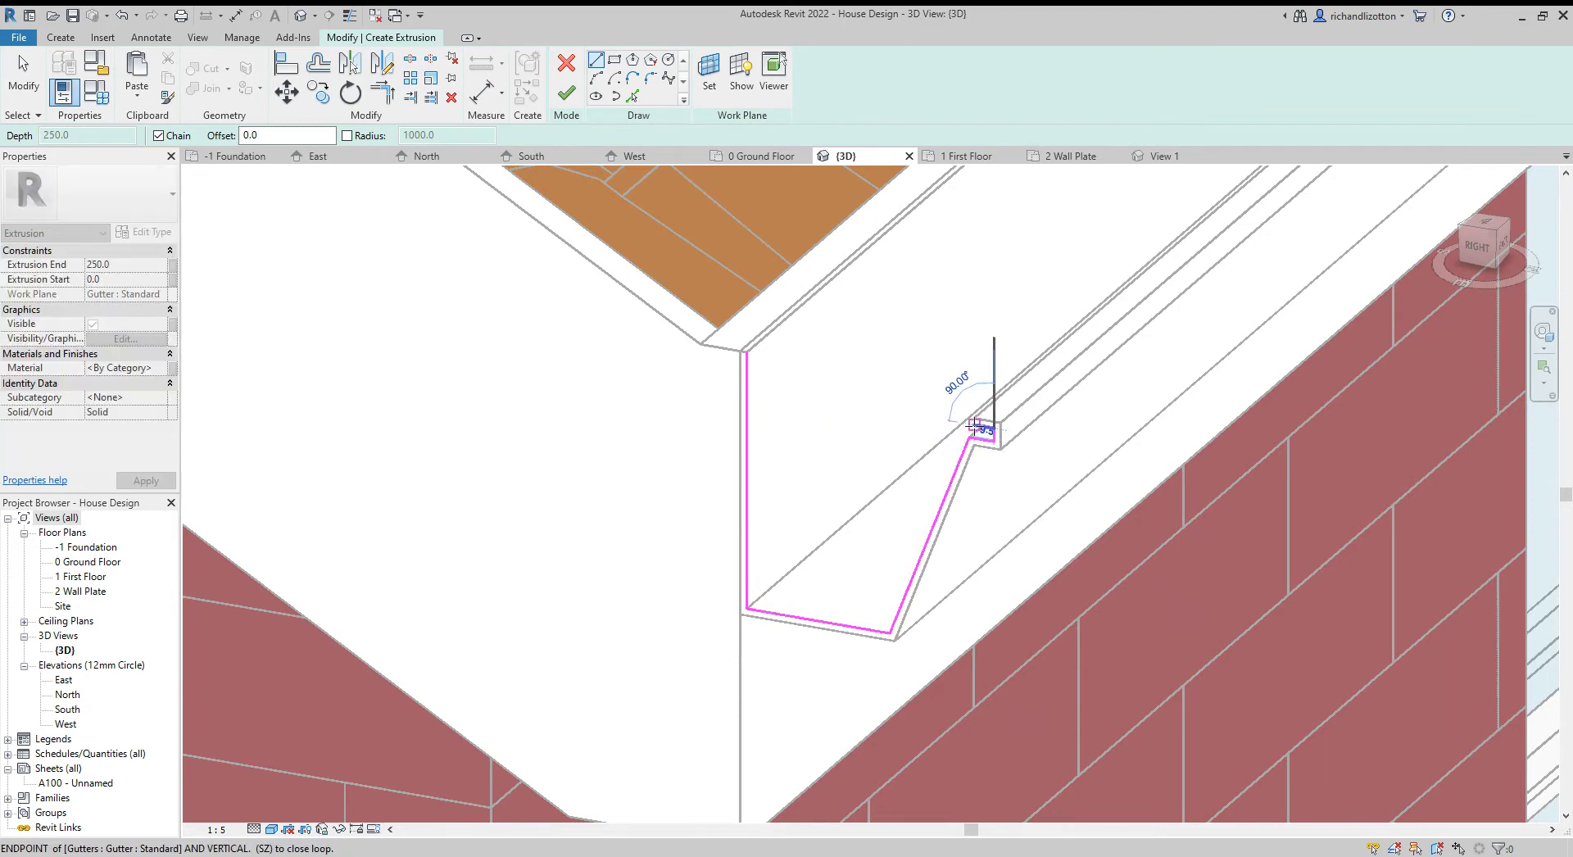
pyautogui.click(994, 427)
pyautogui.click(973, 420)
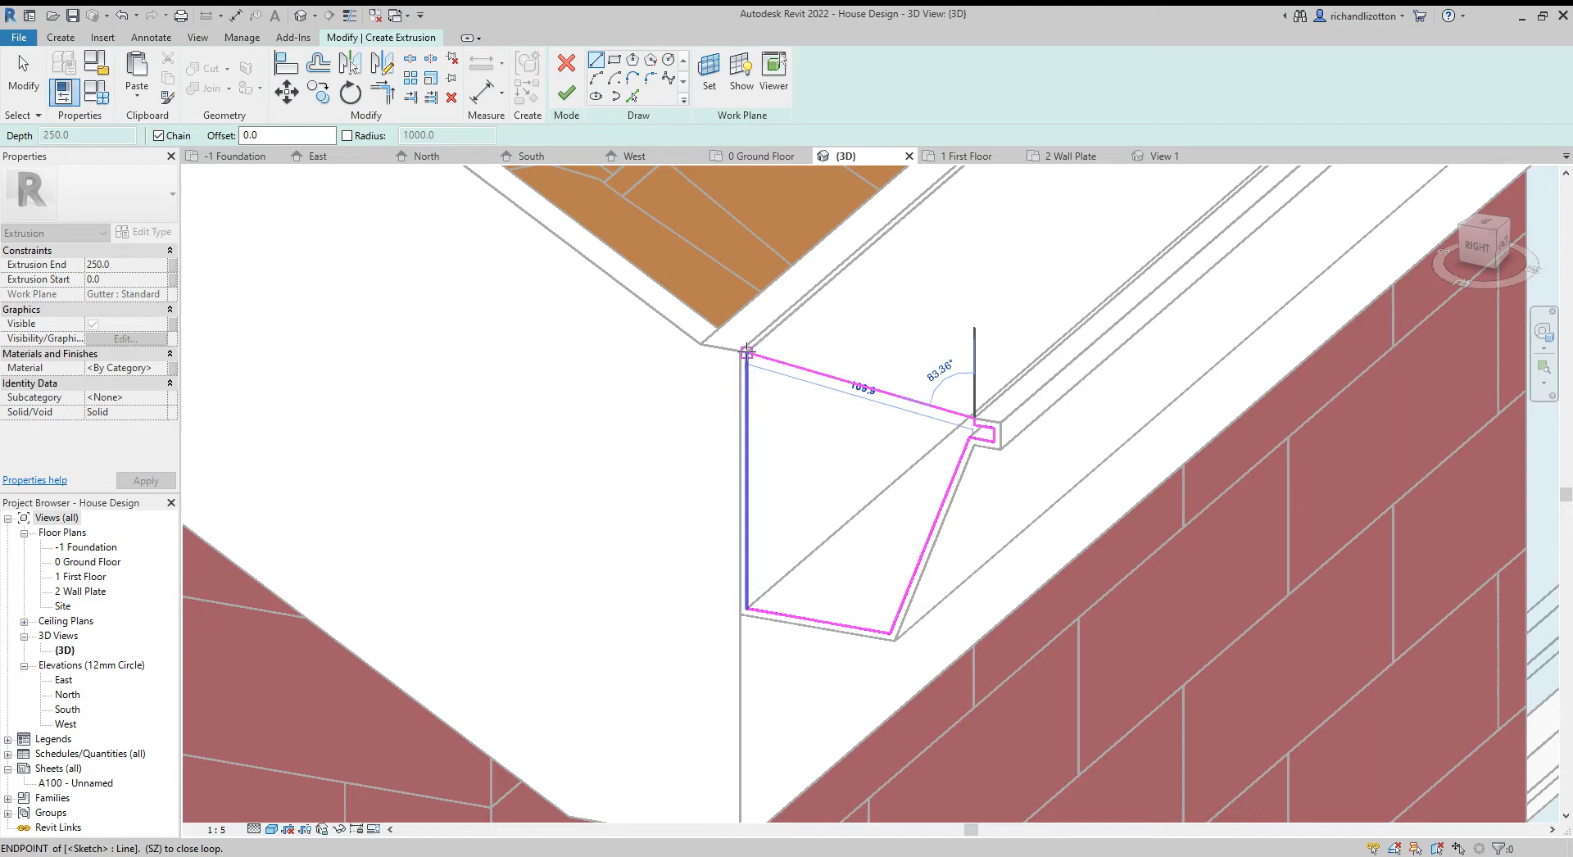
pyautogui.click(747, 352)
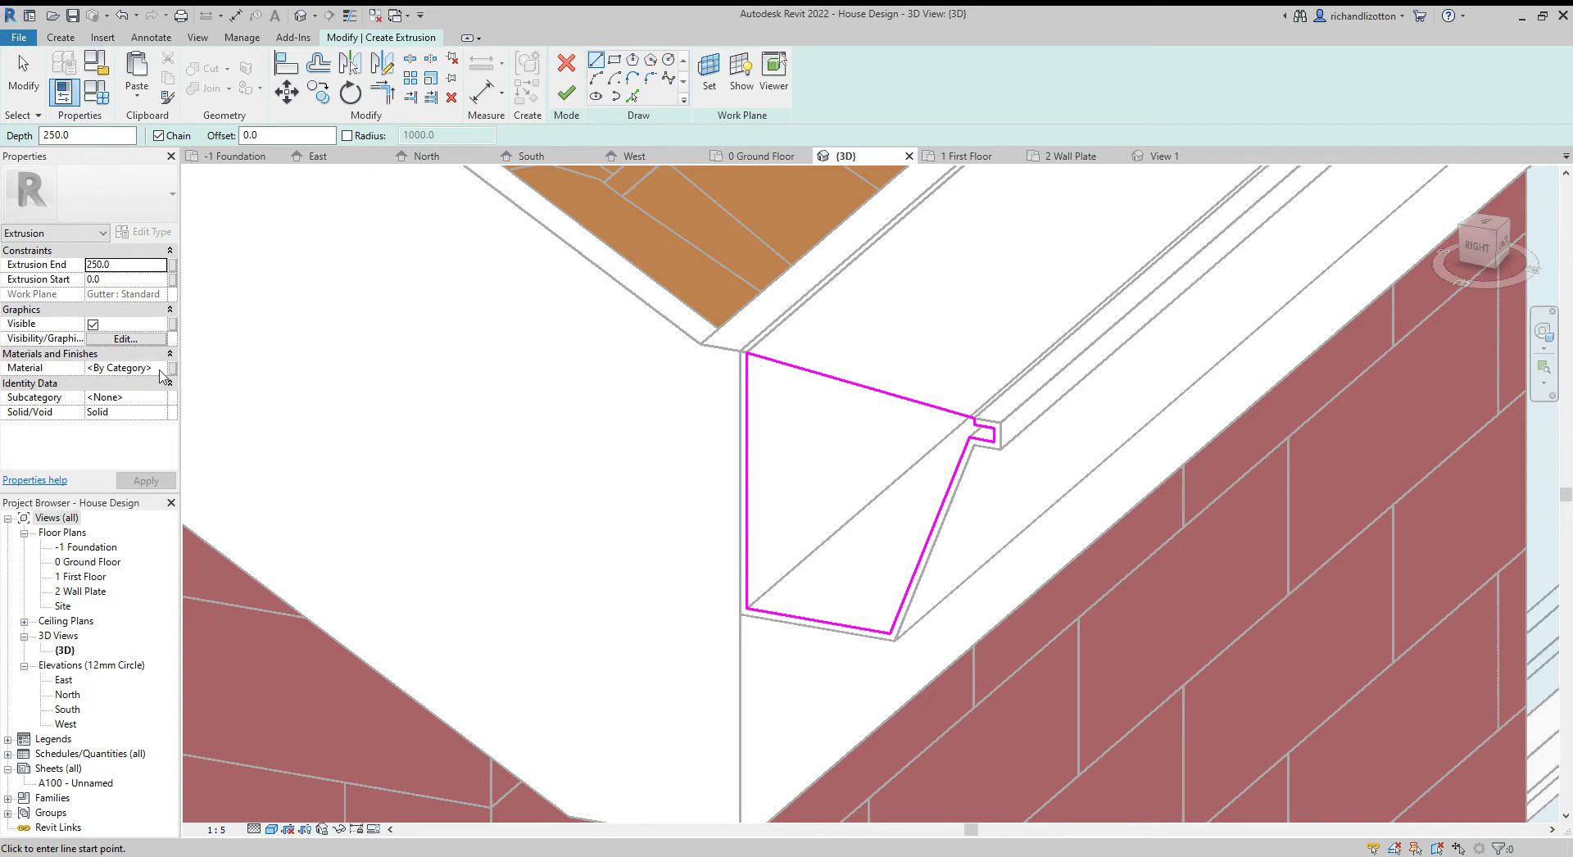
# Assign Plastic White as the extrusion's material
pyautogui.click(160, 371)
pyautogui.click(163, 369)
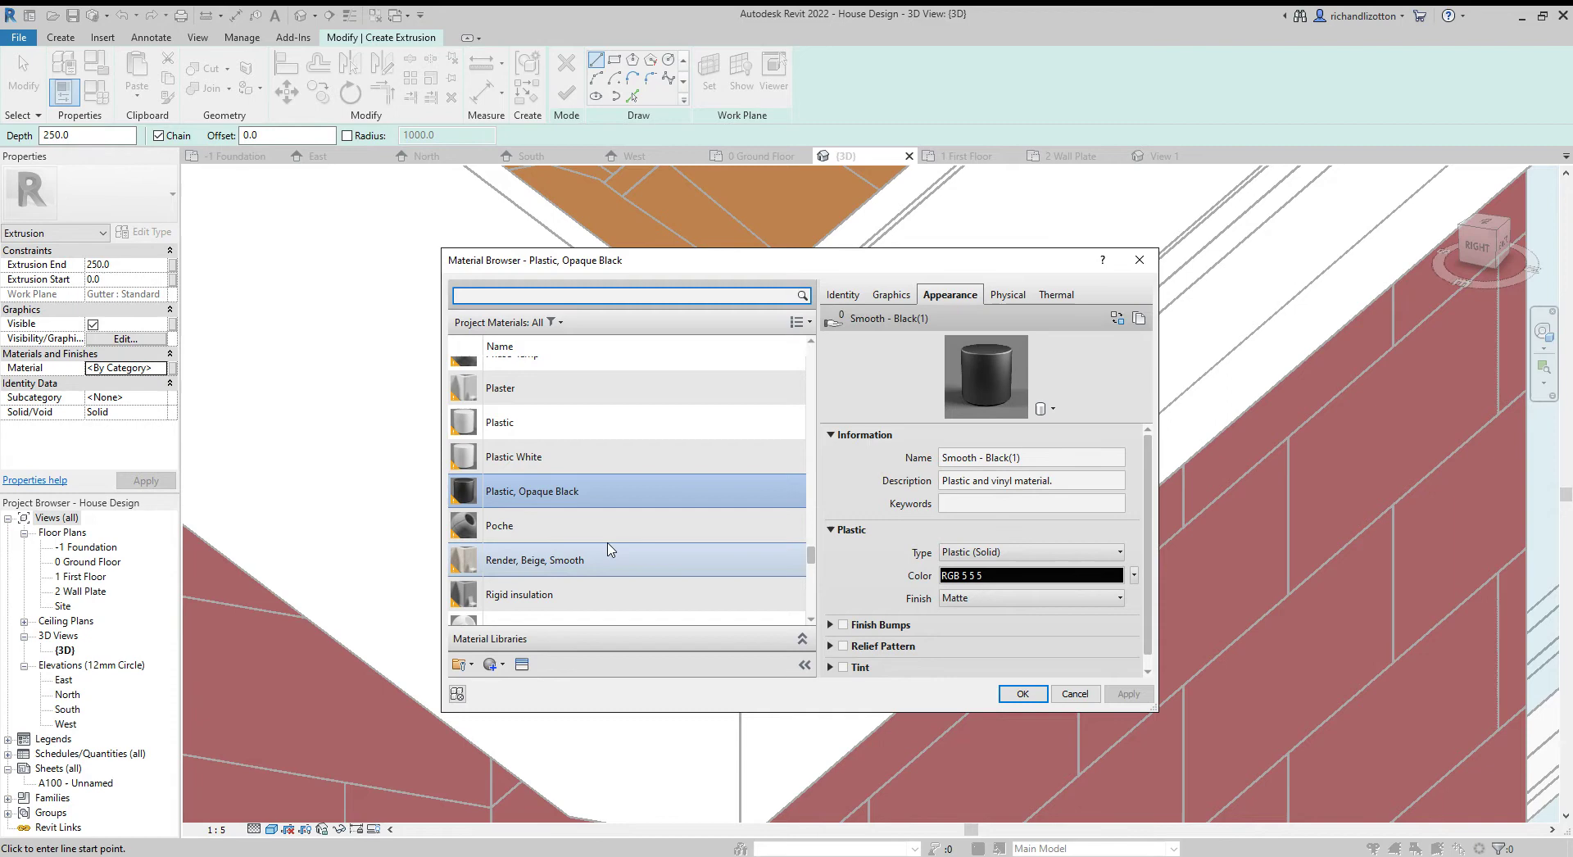
pyautogui.click(562, 456)
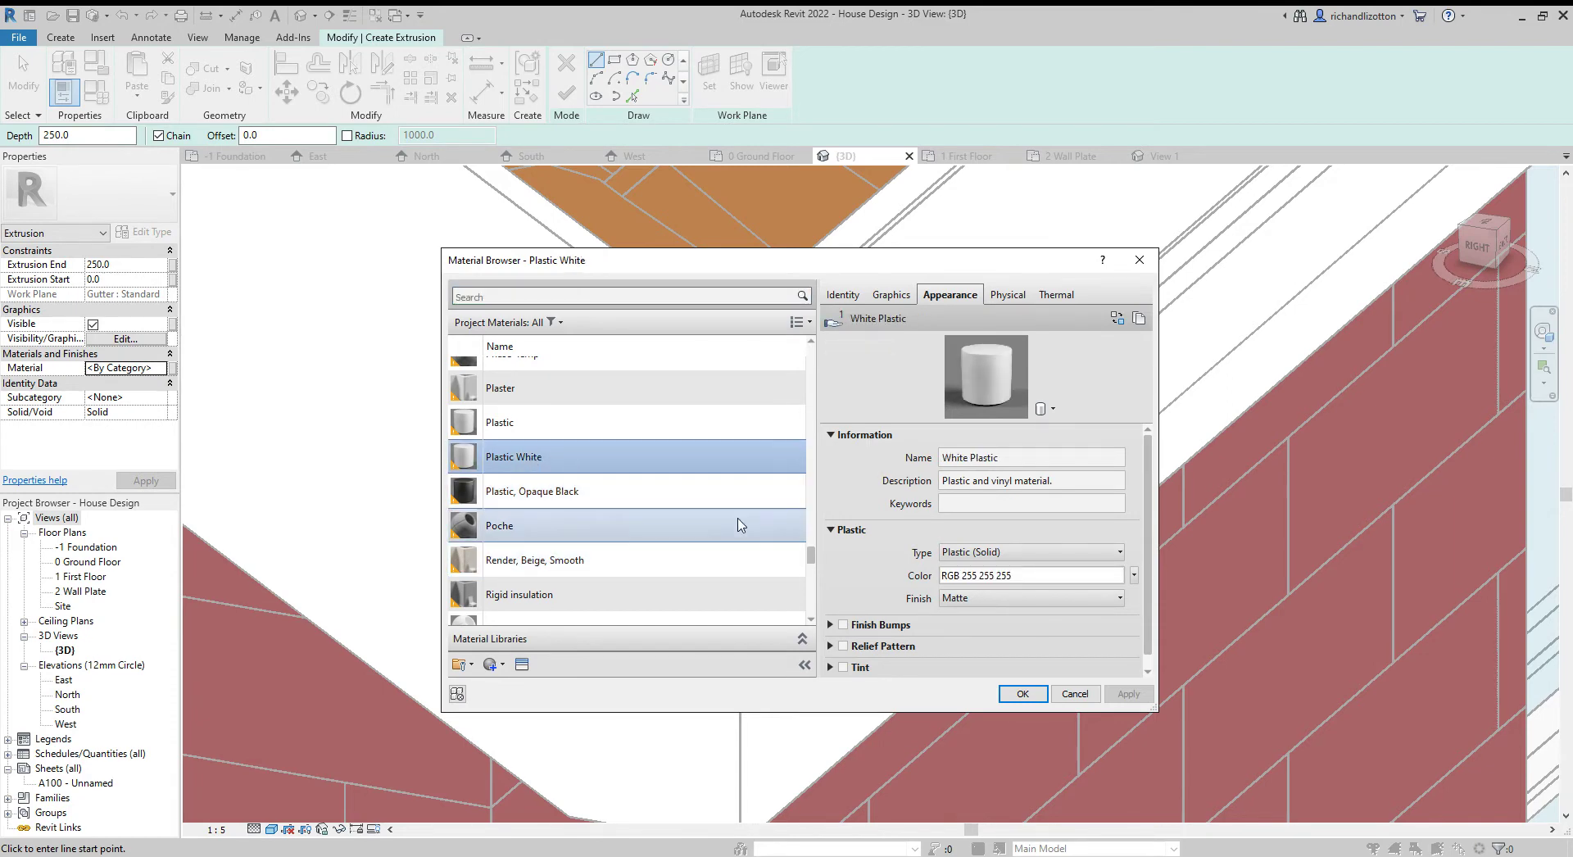
pyautogui.click(1022, 694)
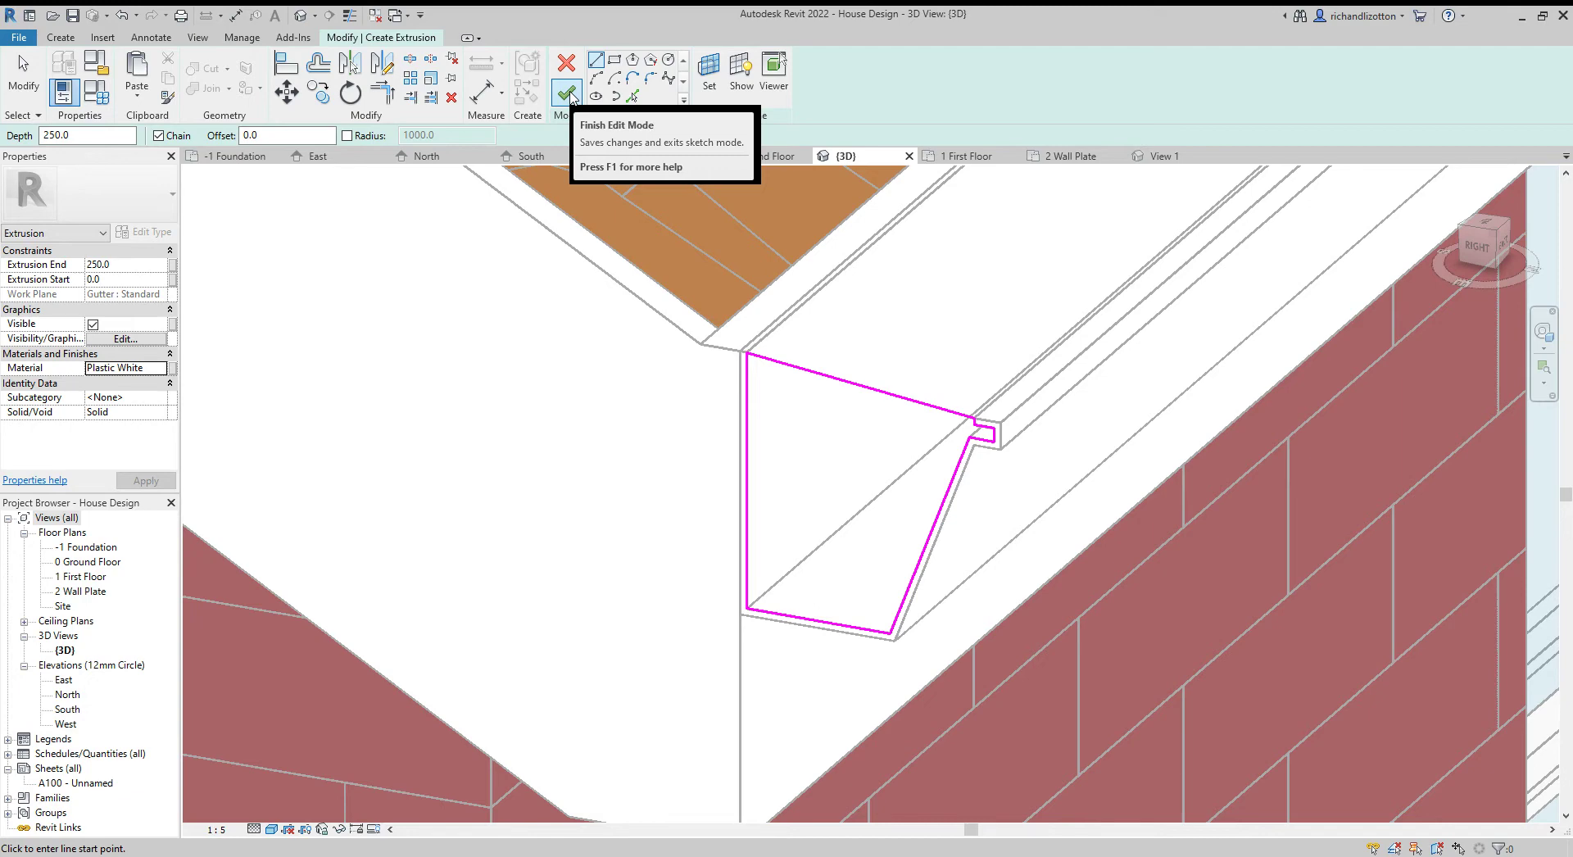
# Finish the end cap and thin it to a plate with extrusion end -5
pyautogui.click(568, 94)
pyautogui.scroll(-2, 1073, 422)
pyautogui.keyDown('shift'); pyautogui.moveTo(1078, 520); pyautogui.dragTo(966, 562, button='middle'); pyautogui.keyUp('shift')
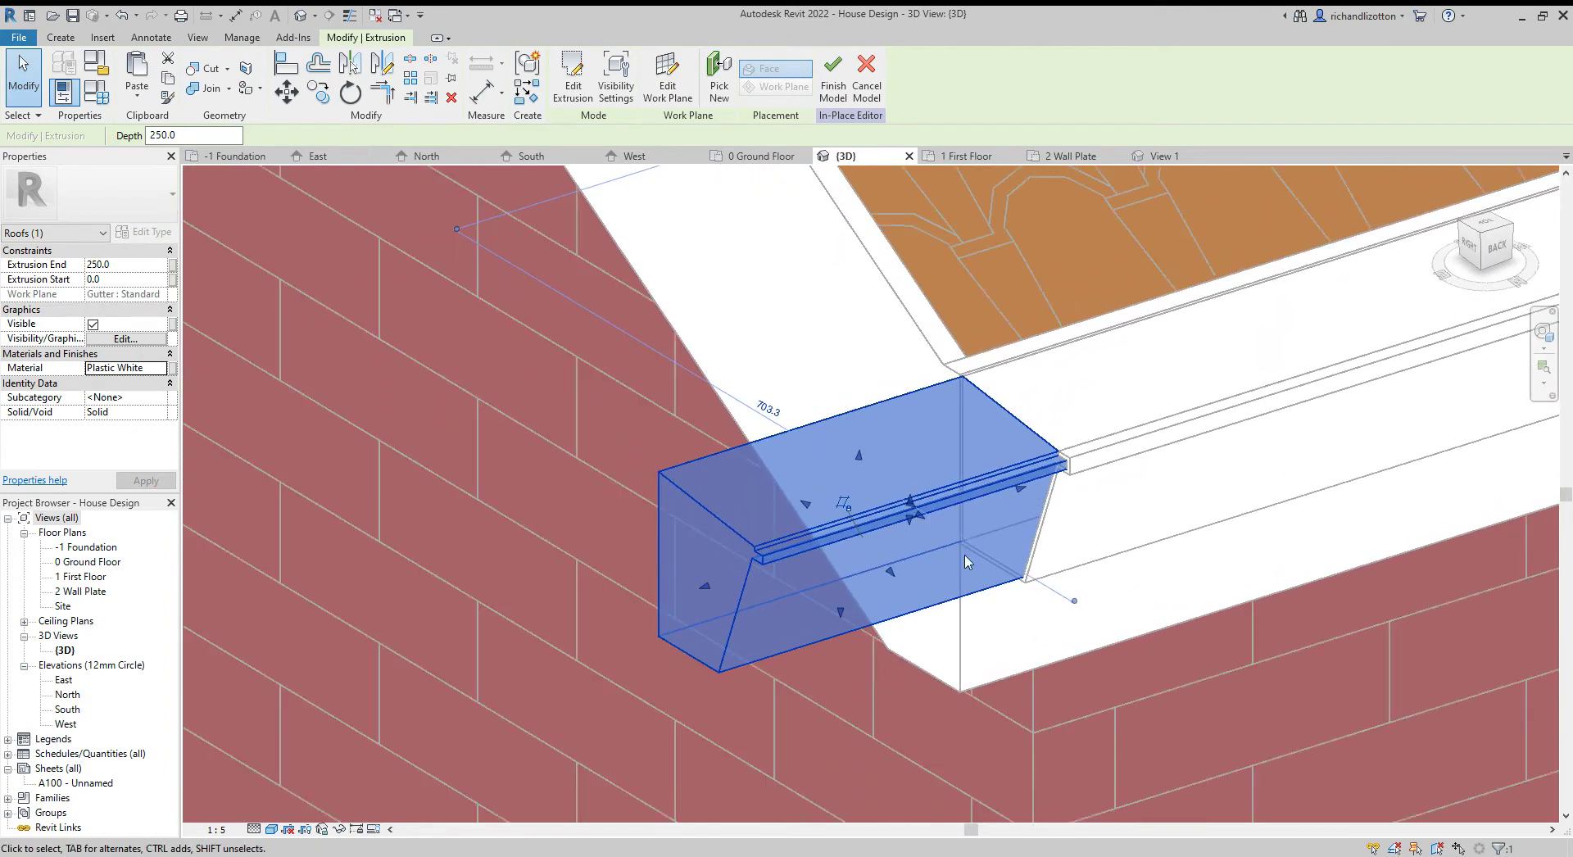
pyautogui.click(704, 595)
pyautogui.moveTo(704, 596); pyautogui.dragTo(1028, 510)
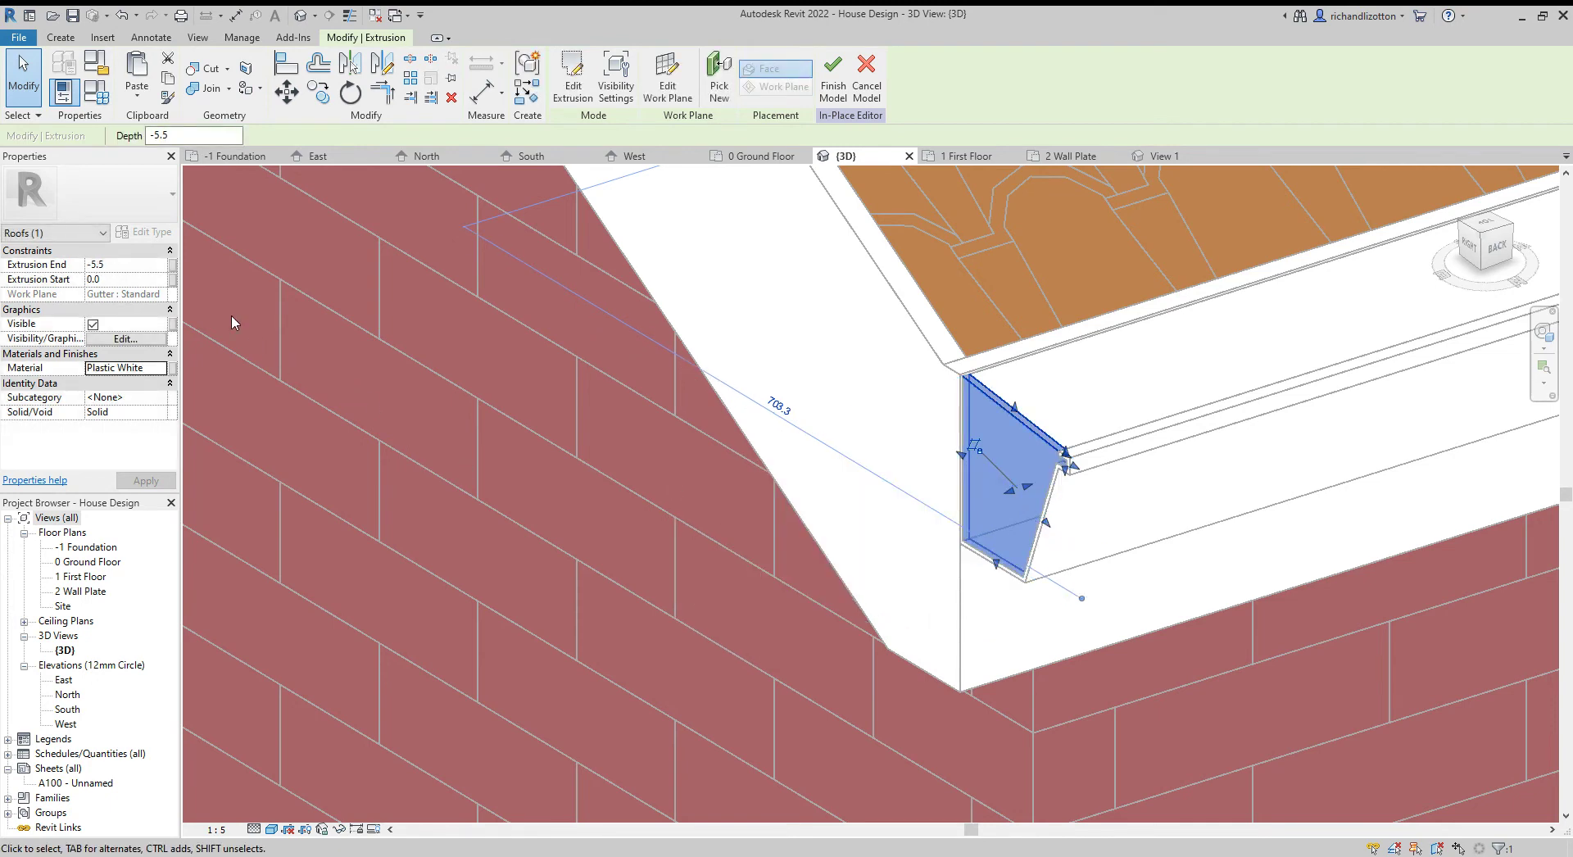
pyautogui.click(109, 263)
pyautogui.press('BackSpace')
pyautogui.press('BackSpace')
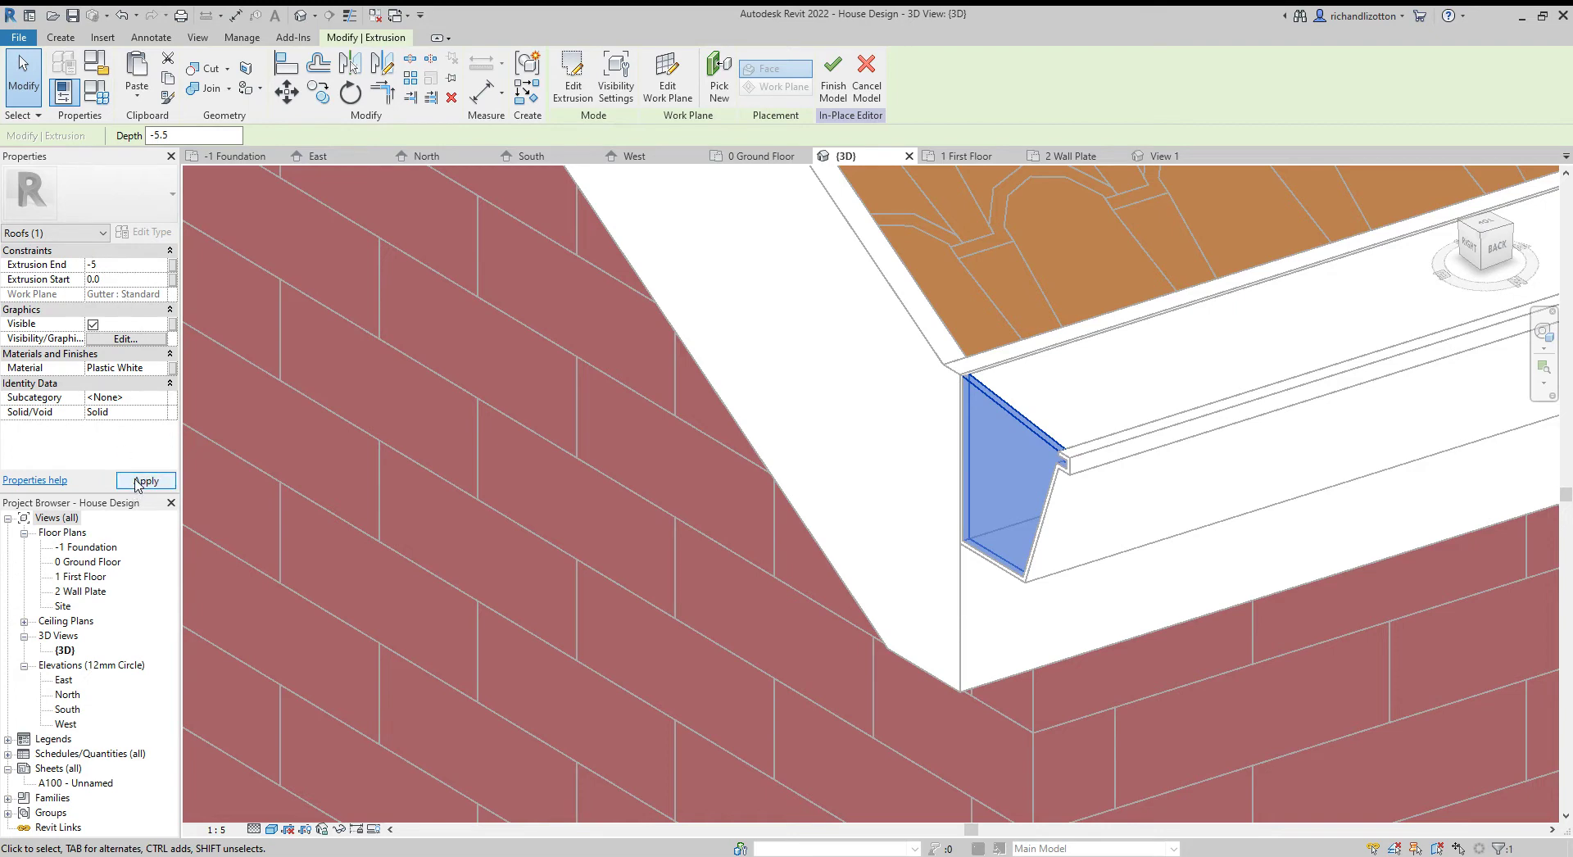
pyautogui.click(145, 480)
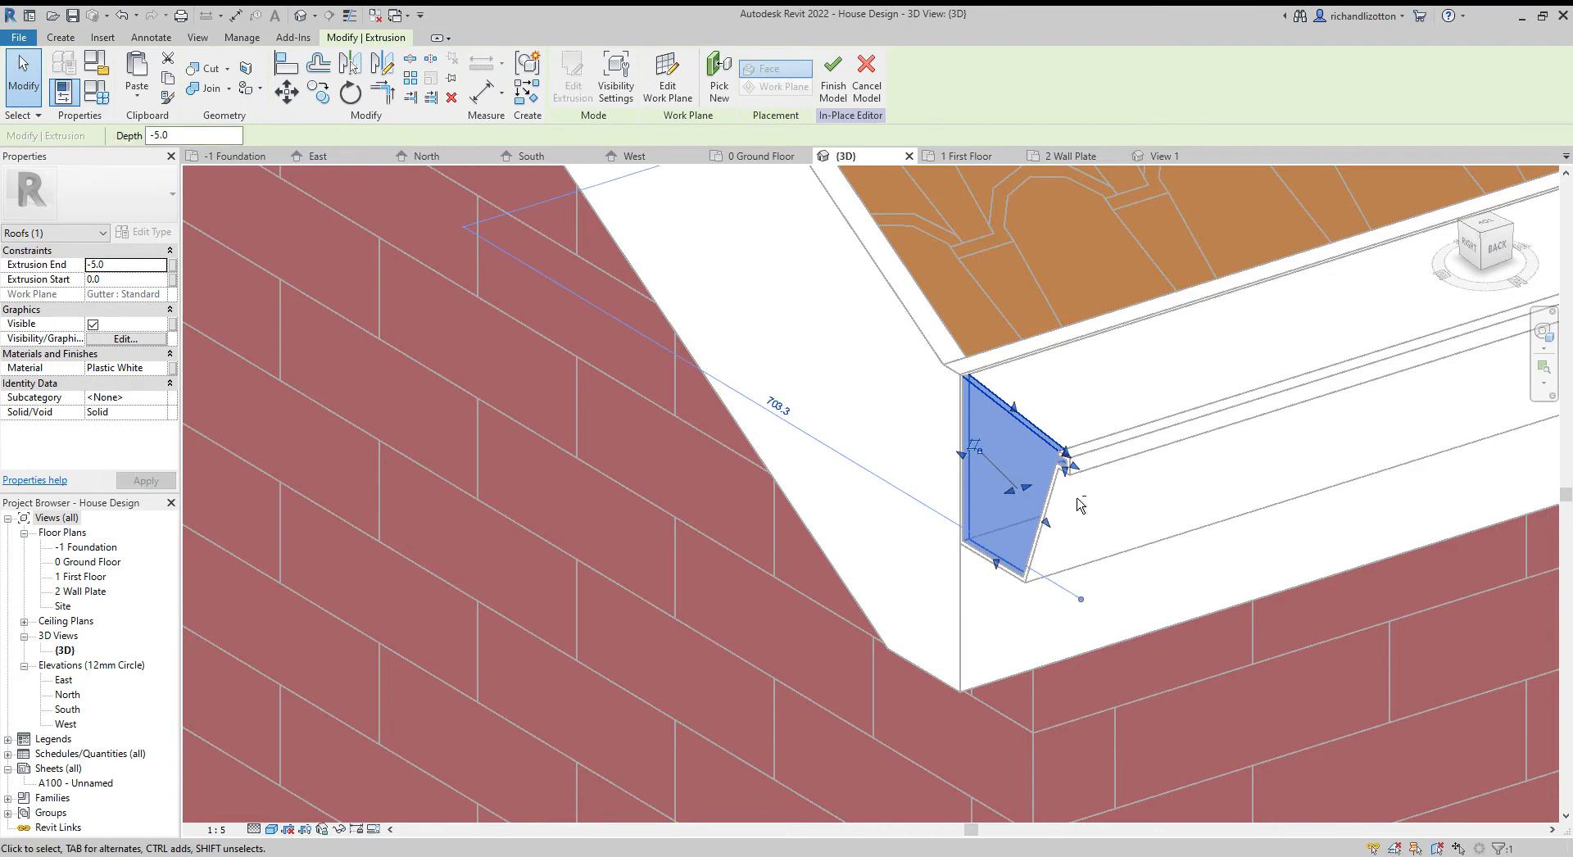
pyautogui.keyDown('shift'); pyautogui.moveTo(1061, 495); pyautogui.dragTo(829, 725, button='middle'); pyautogui.keyUp('shift')
pyautogui.click(830, 727)
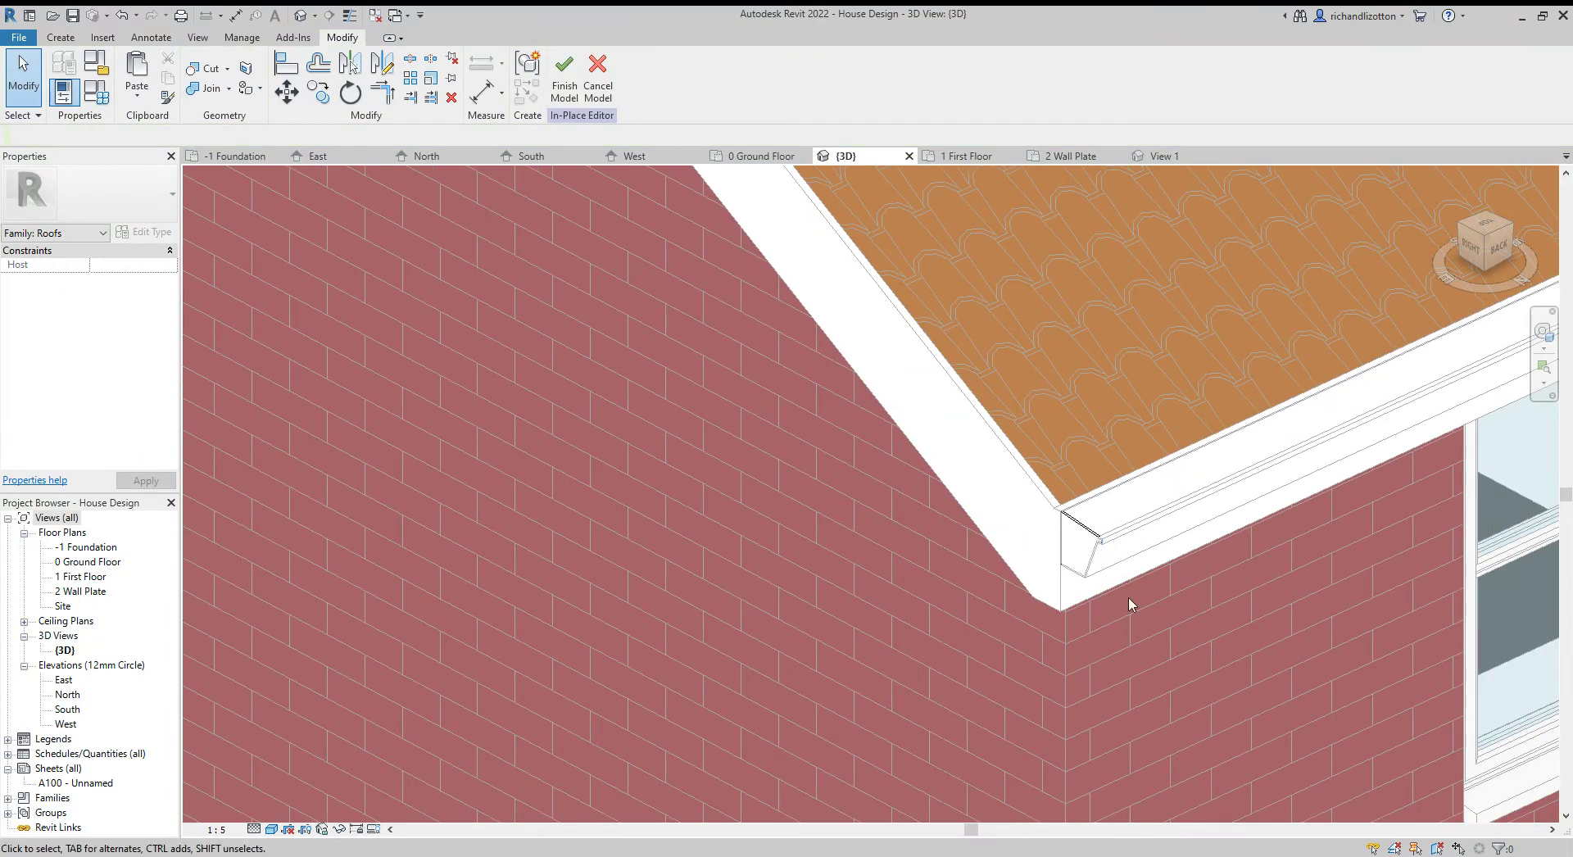
# Select the white gutter end cap at the lower-left eave corner
pyautogui.scroll(3, 1129, 605)
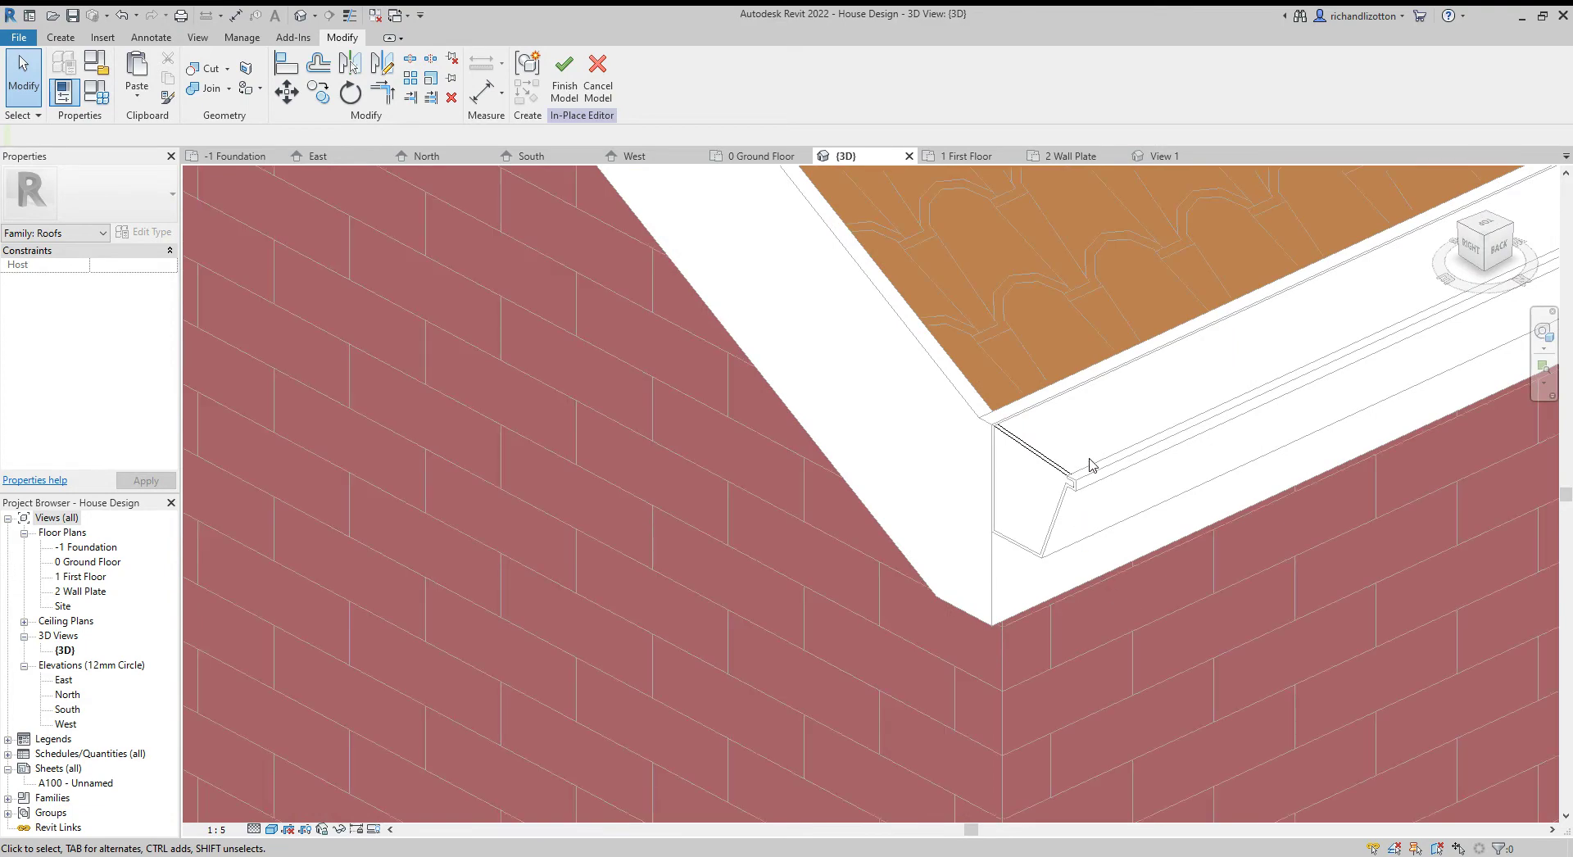
pyautogui.scroll(-4, 1139, 616)
pyautogui.moveTo(1184, 648); pyautogui.dragTo(642, 649, button='middle')
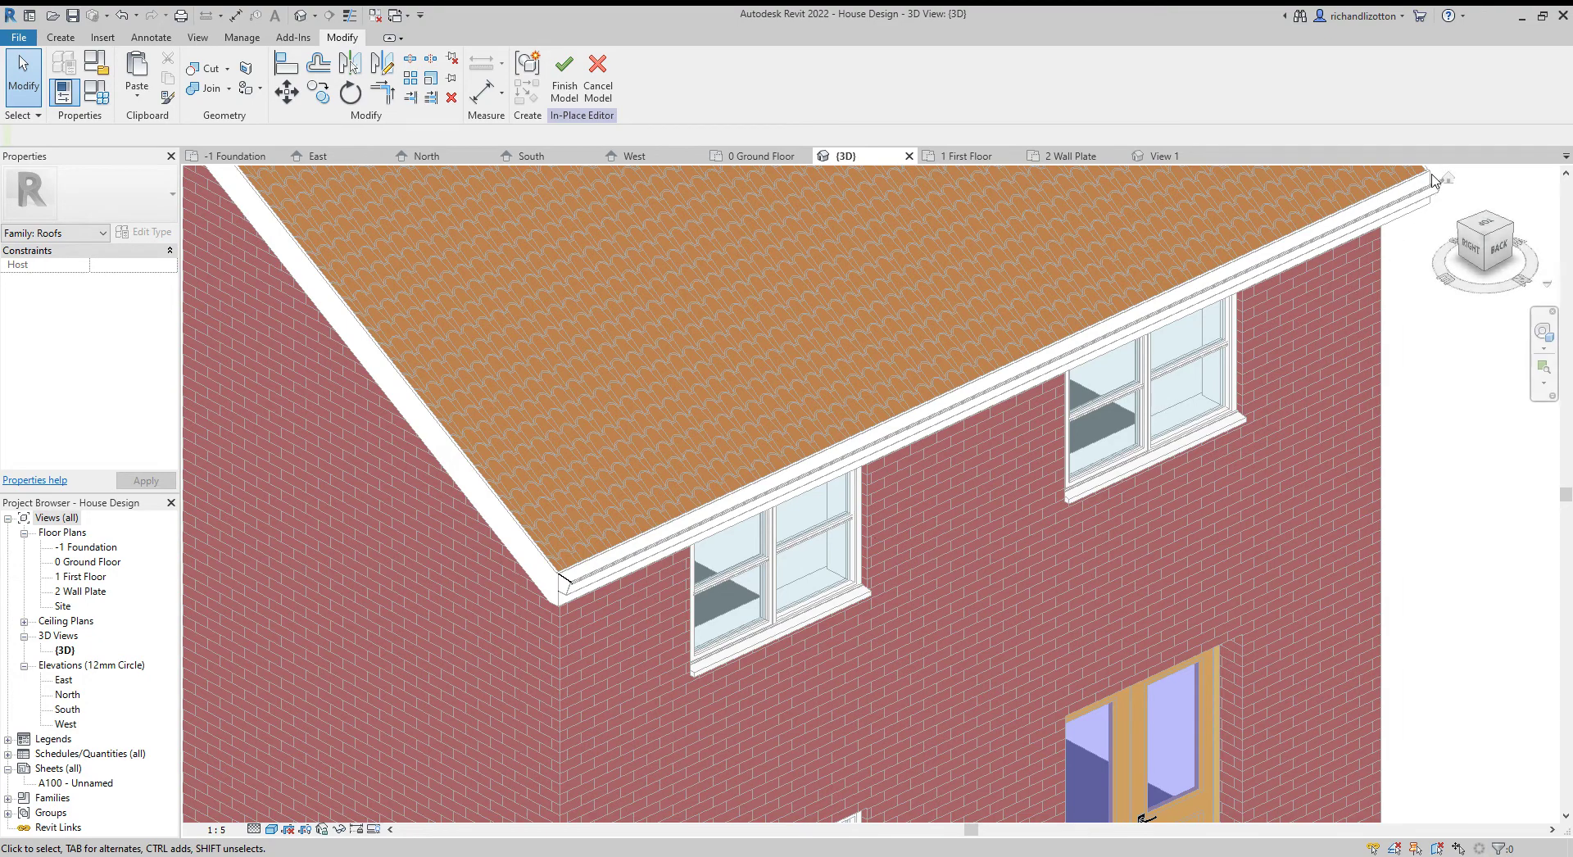
pyautogui.moveTo(860, 422); pyautogui.dragTo(840, 461, button='middle')
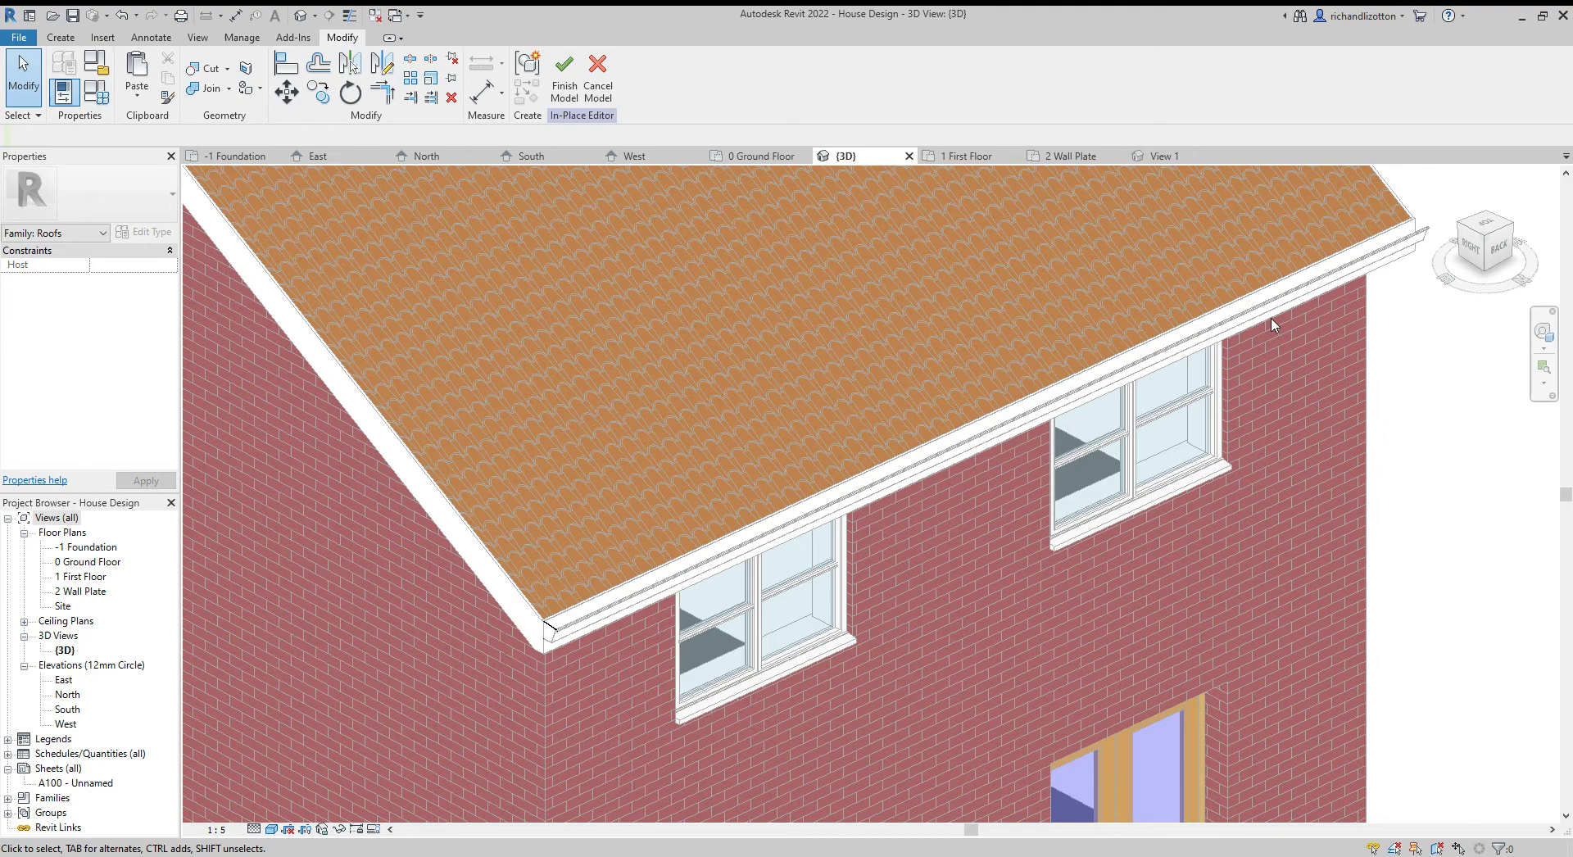
pyautogui.scroll(2, 552, 533)
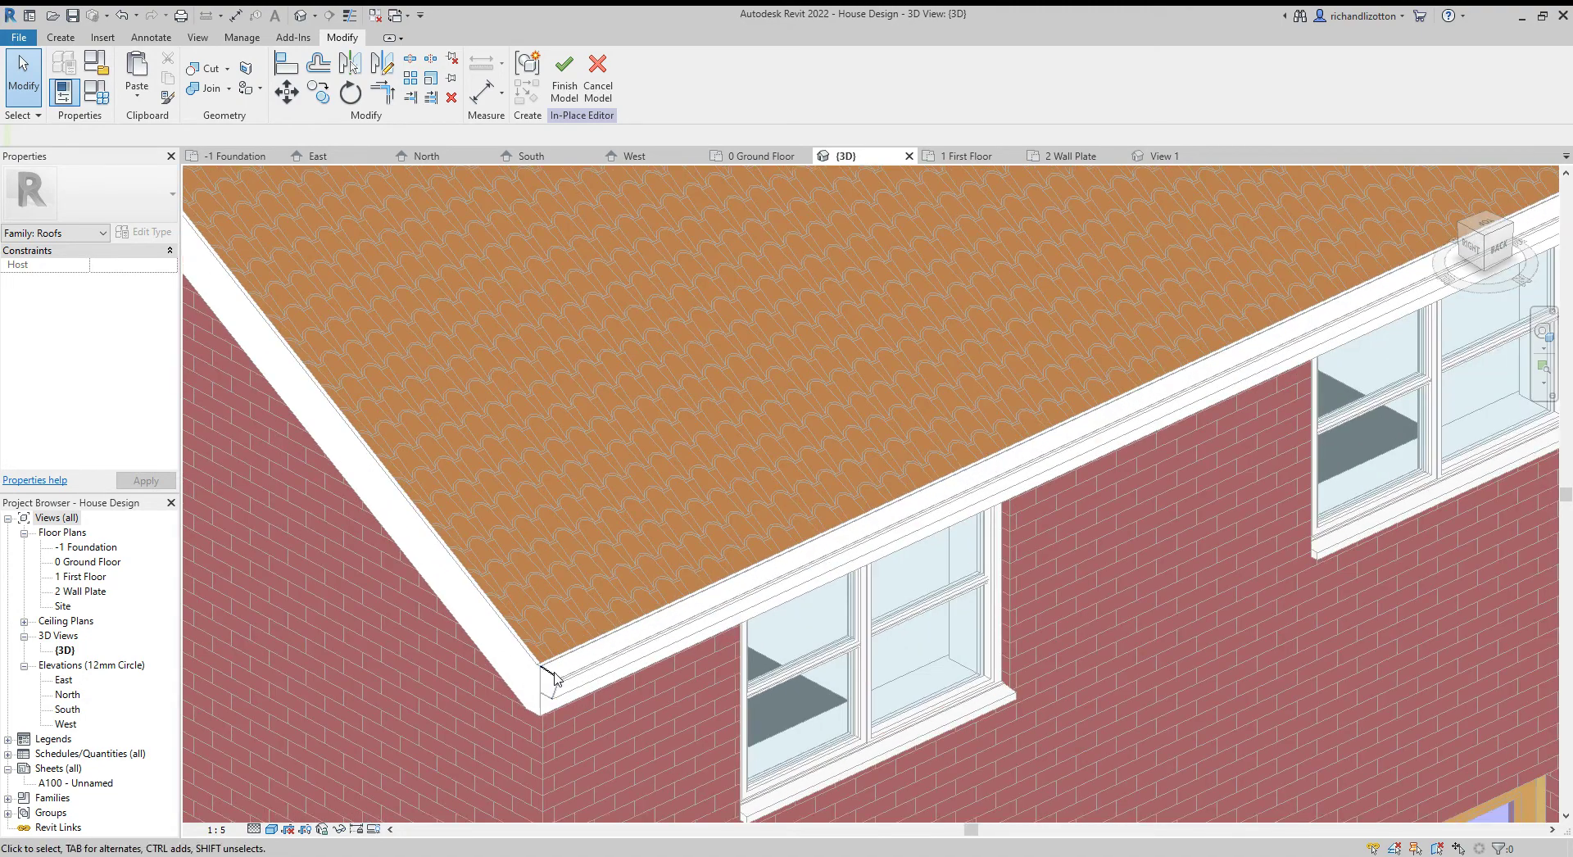
pyautogui.click(549, 678)
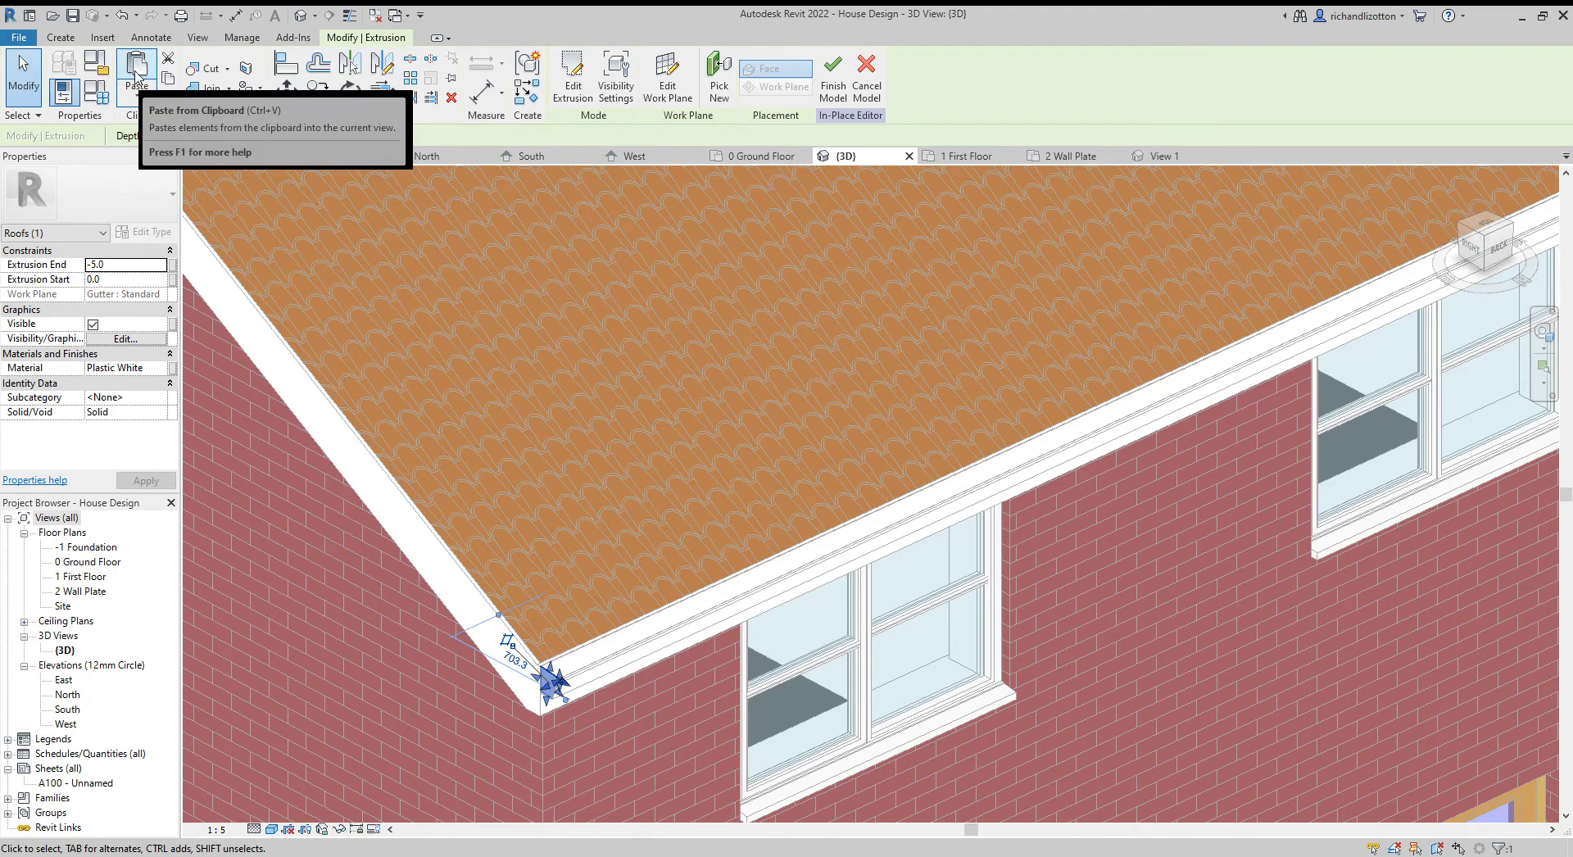
# Paste a copy of the end cap using Aligned to Same Place
pyautogui.click(139, 98)
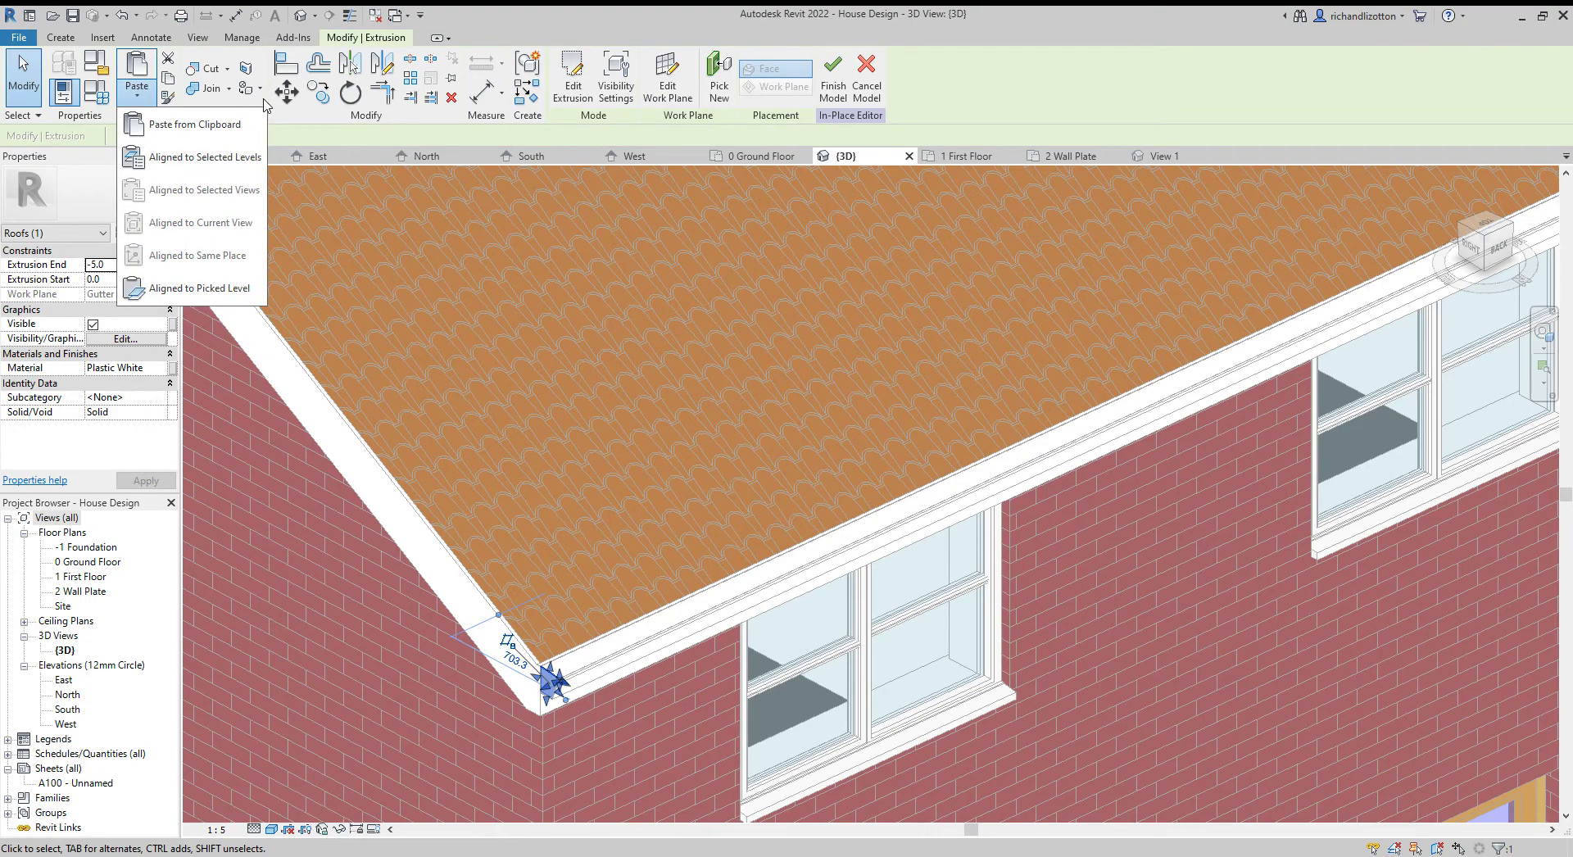
pyautogui.click(299, 140)
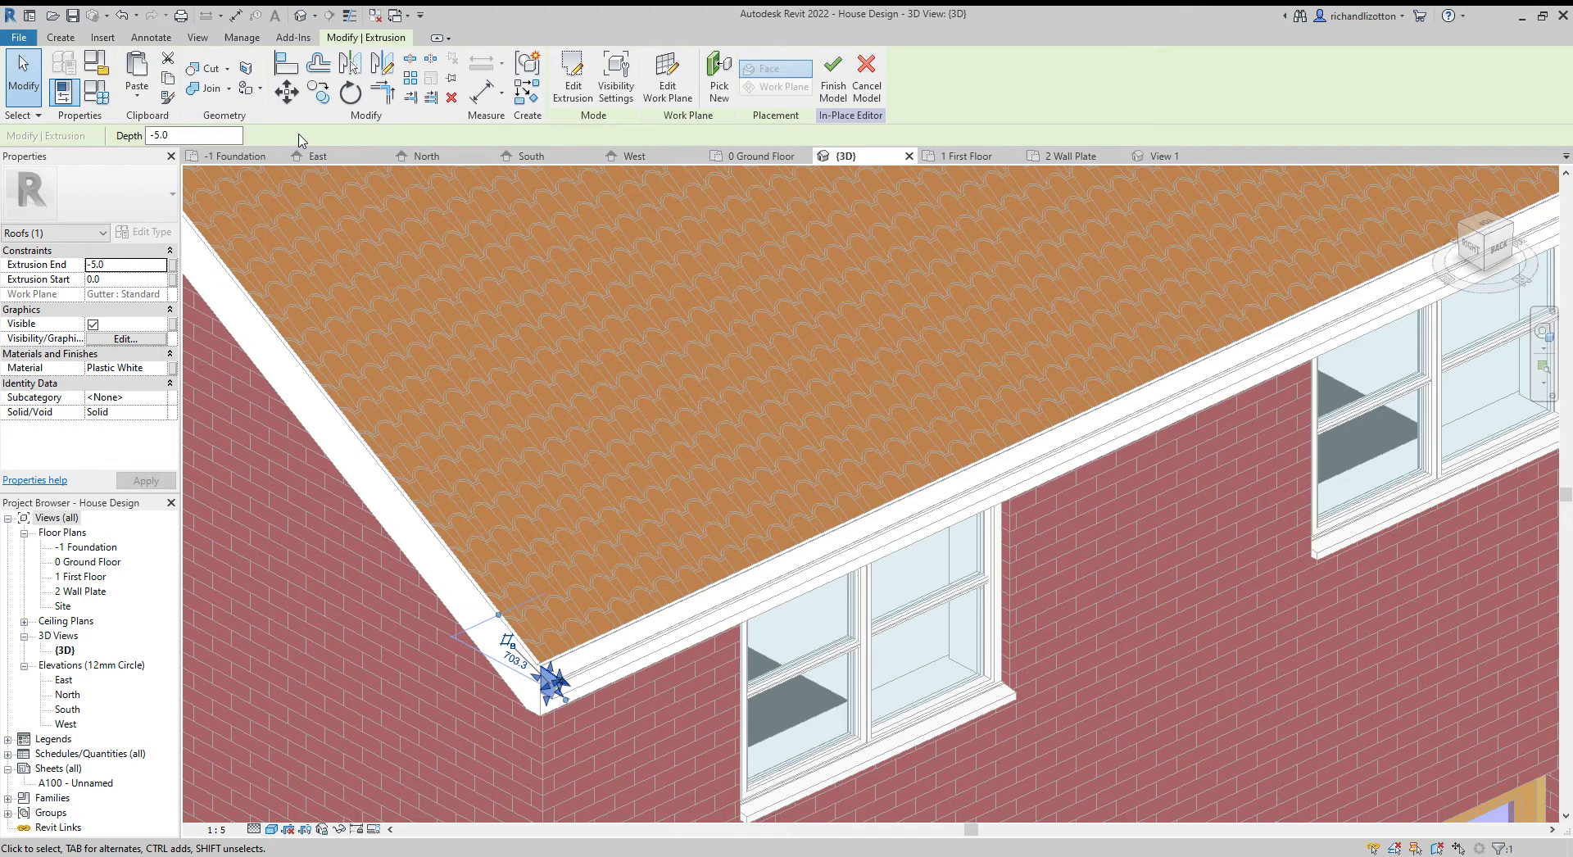
pyautogui.click(141, 94)
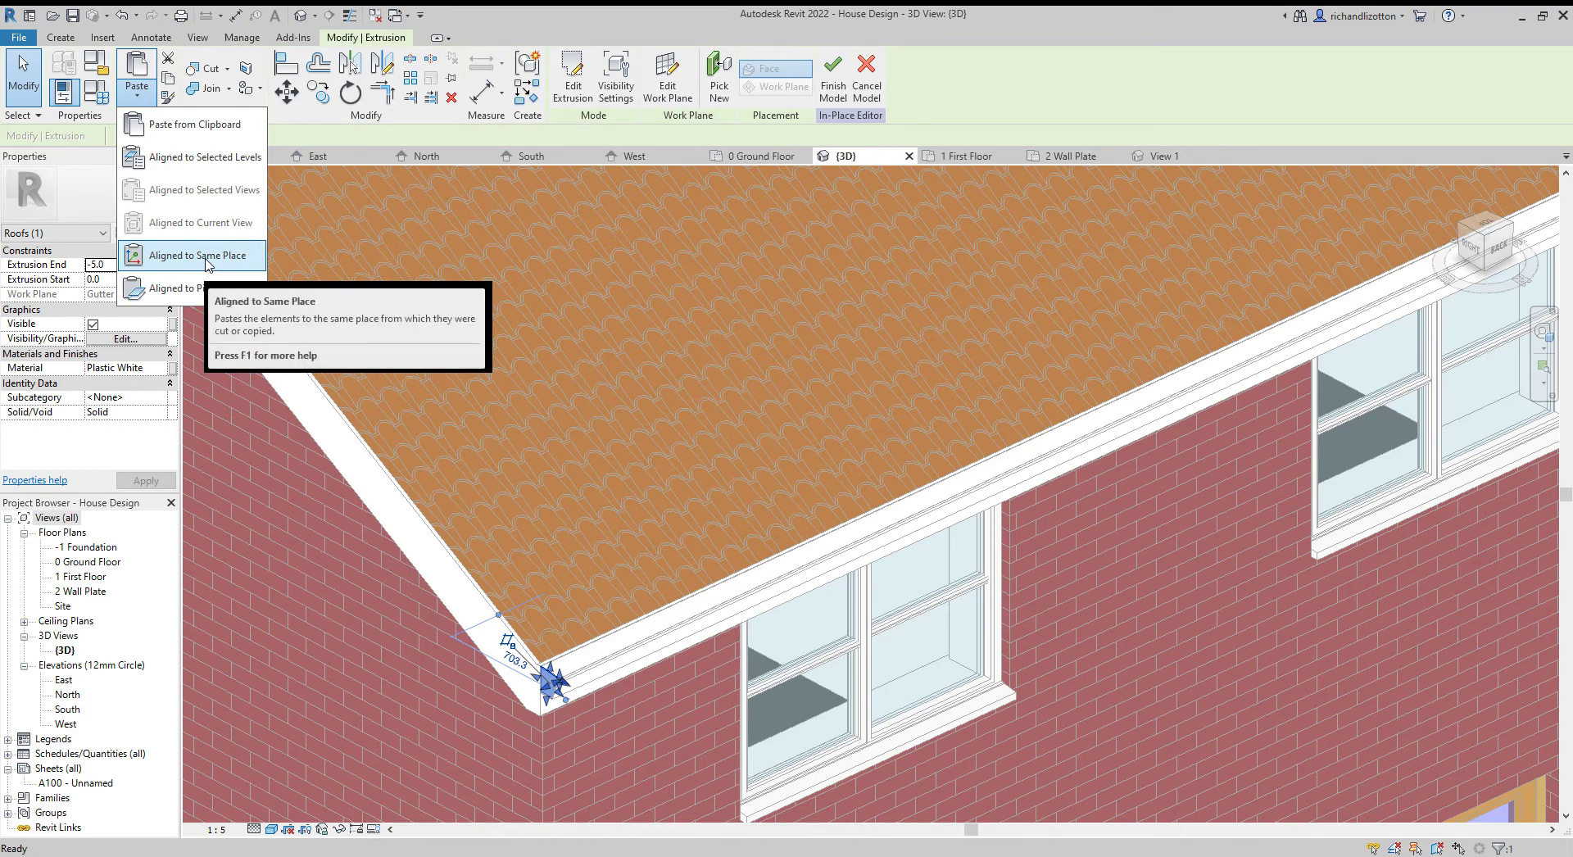
pyautogui.click(207, 258)
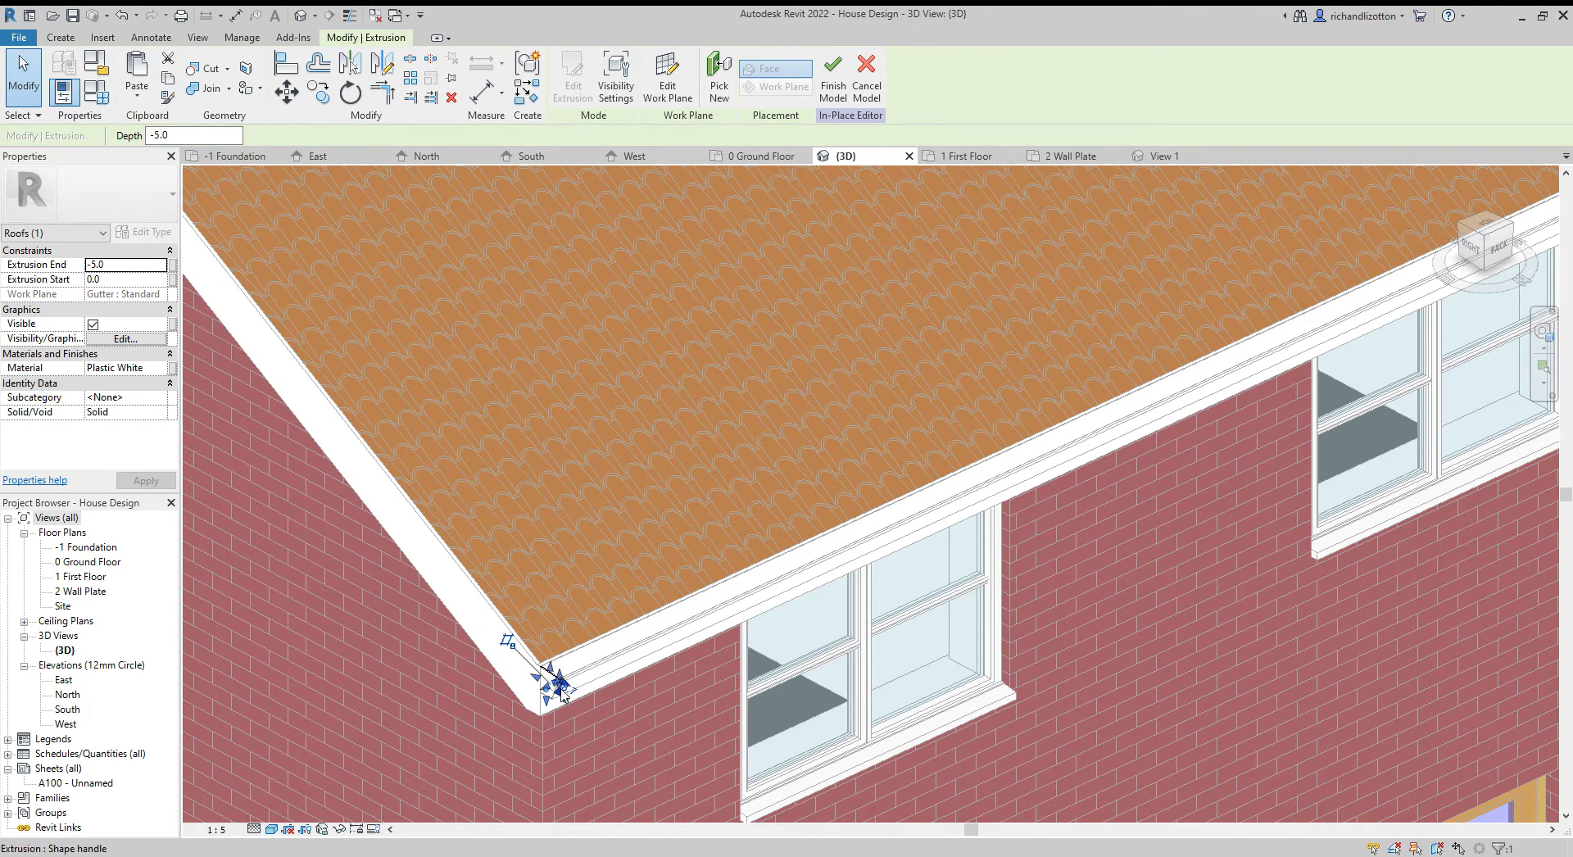
# Stretch the pasted cap along the gutter, dismissing the extrusion error
pyautogui.moveTo(556, 686); pyautogui.dragTo(595, 689)
pyautogui.click(1522, 834)
pyautogui.click(544, 679)
pyautogui.scroll(3, 536, 689)
pyautogui.moveTo(536, 697); pyautogui.dragTo(725, 573)
pyautogui.moveTo(517, 685); pyautogui.dragTo(627, 635)
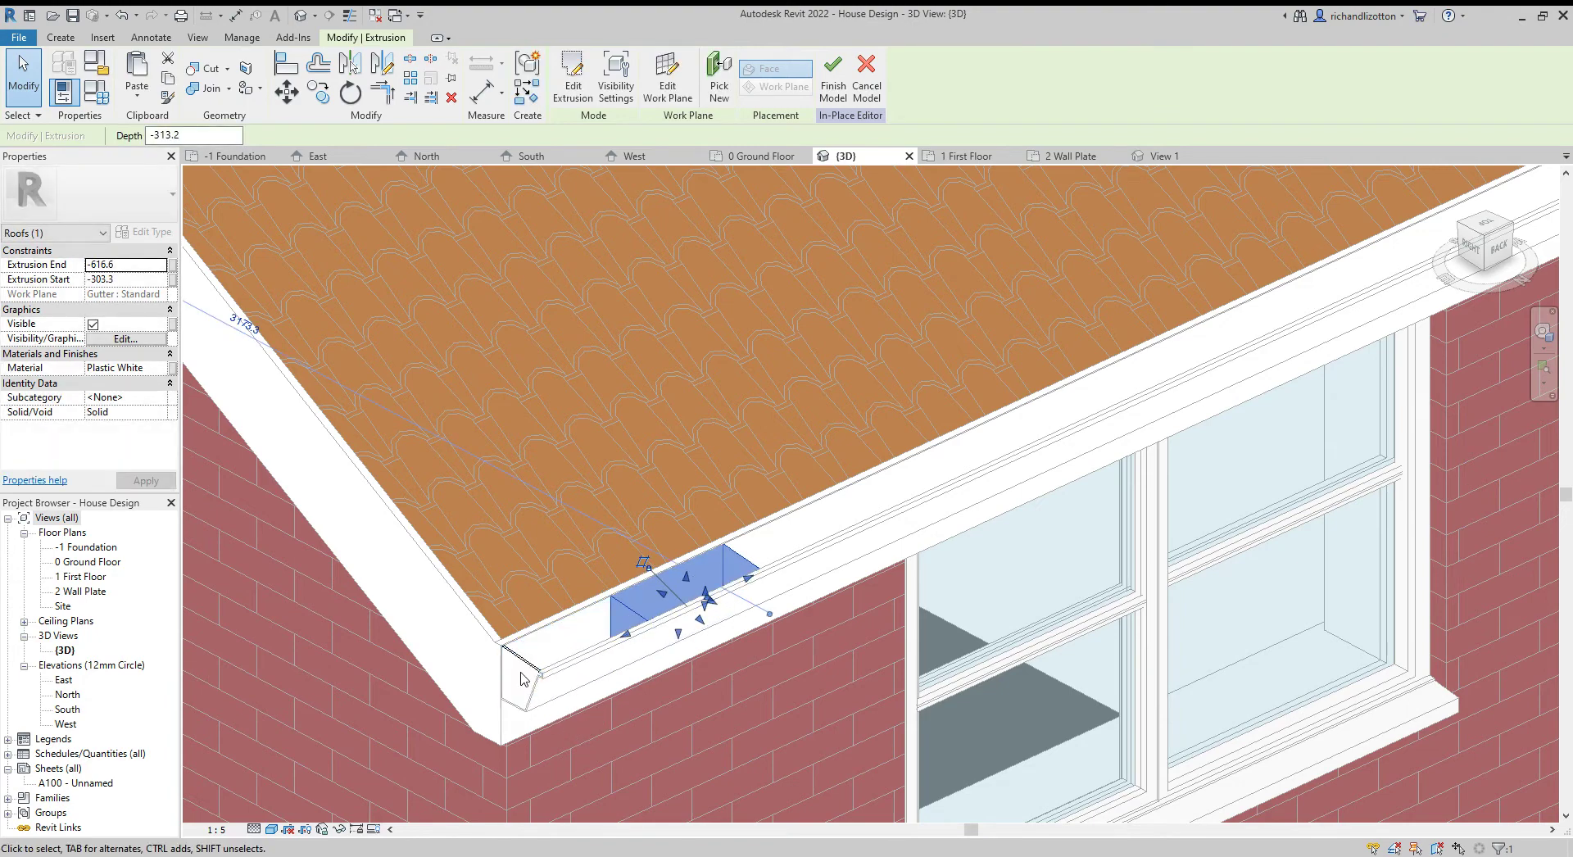
# Drag the cap to the gutter's far corner, spanning -6367.8 to -7433.0
pyautogui.scroll(-5, 647, 608)
pyautogui.scroll(3, 1119, 556)
pyautogui.moveTo(1134, 571); pyautogui.dragTo(667, 685, button='middle')
pyautogui.moveTo(396, 671); pyautogui.dragTo(1462, 225)
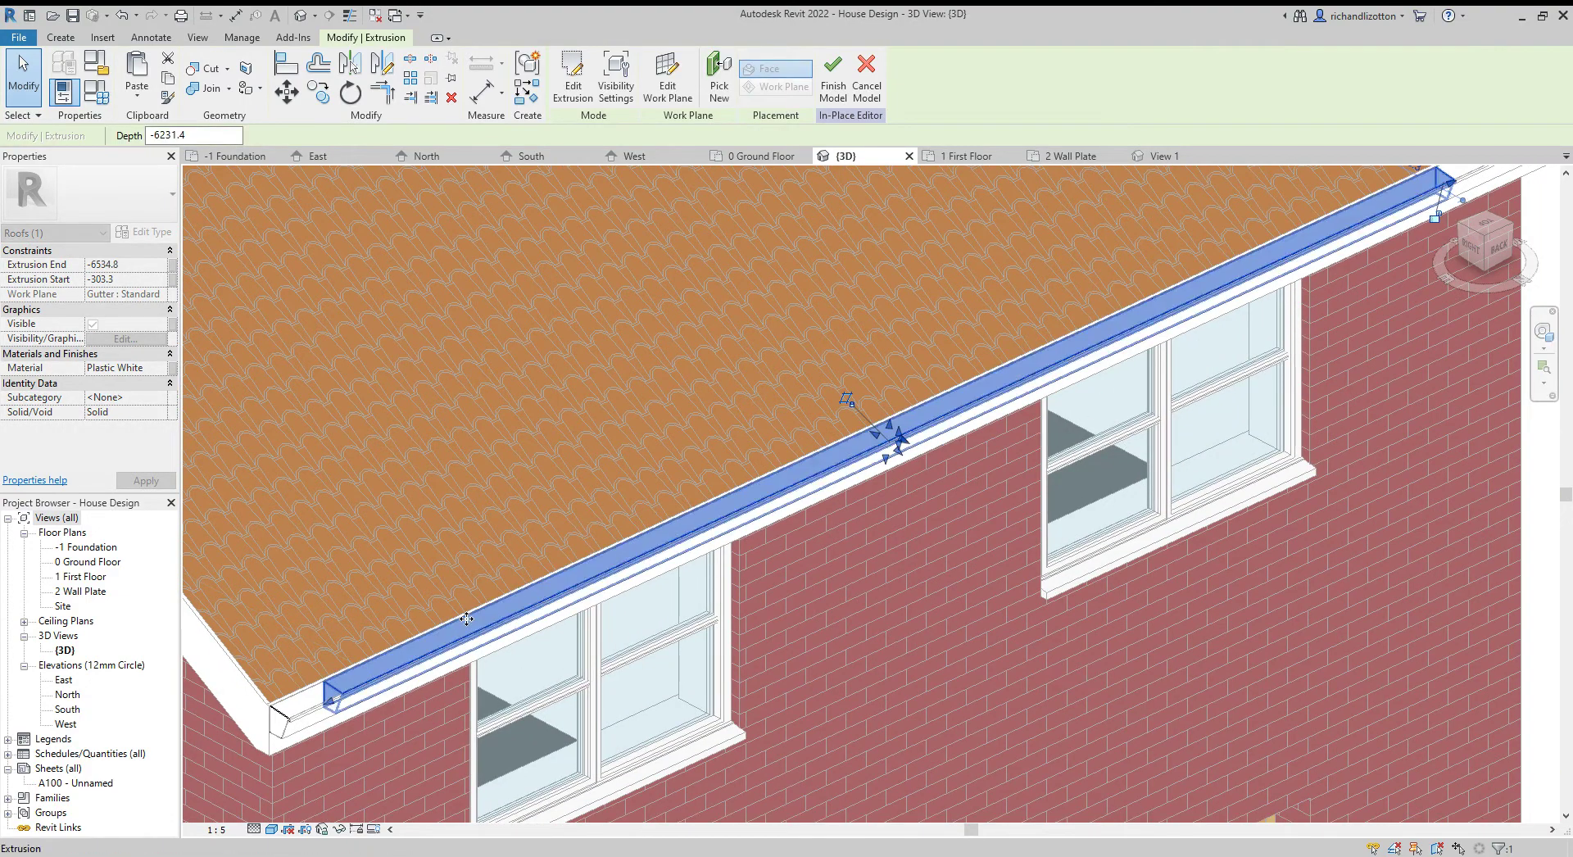
pyautogui.moveTo(330, 702); pyautogui.dragTo(1327, 250)
pyautogui.click(342, 705)
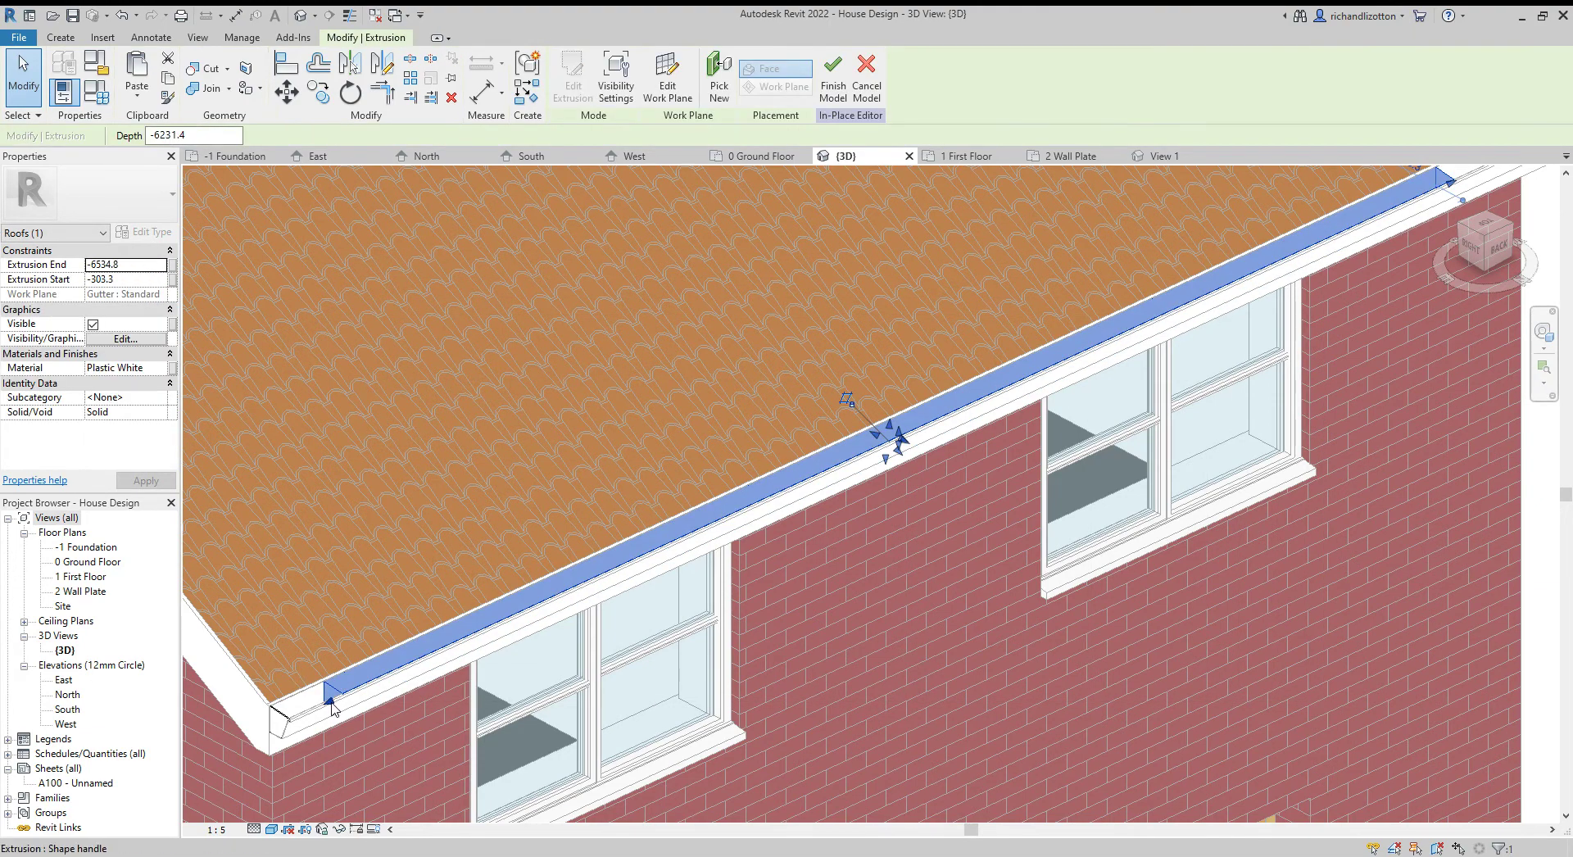
pyautogui.moveTo(337, 705); pyautogui.dragTo(1404, 191)
pyautogui.scroll(3, 1404, 190)
pyautogui.moveTo(1442, 364); pyautogui.dragTo(852, 719, button='middle')
pyautogui.scroll(2, 852, 719)
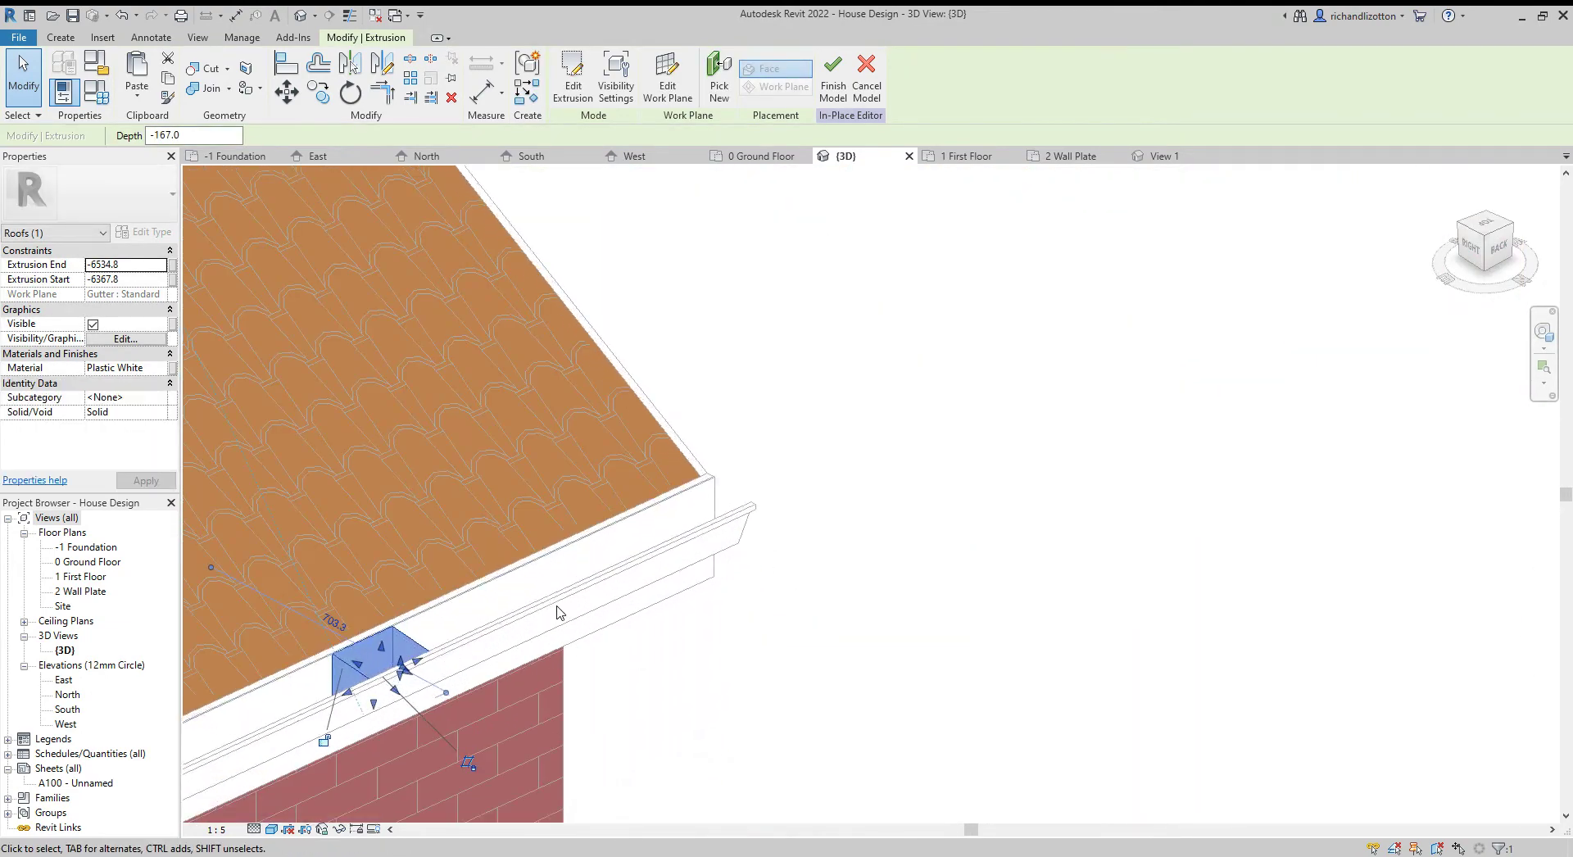
pyautogui.keyDown('shift'); pyautogui.moveTo(709, 642); pyautogui.dragTo(501, 725, button='middle'); pyautogui.keyUp('shift')
pyautogui.moveTo(429, 682); pyautogui.dragTo(851, 762)
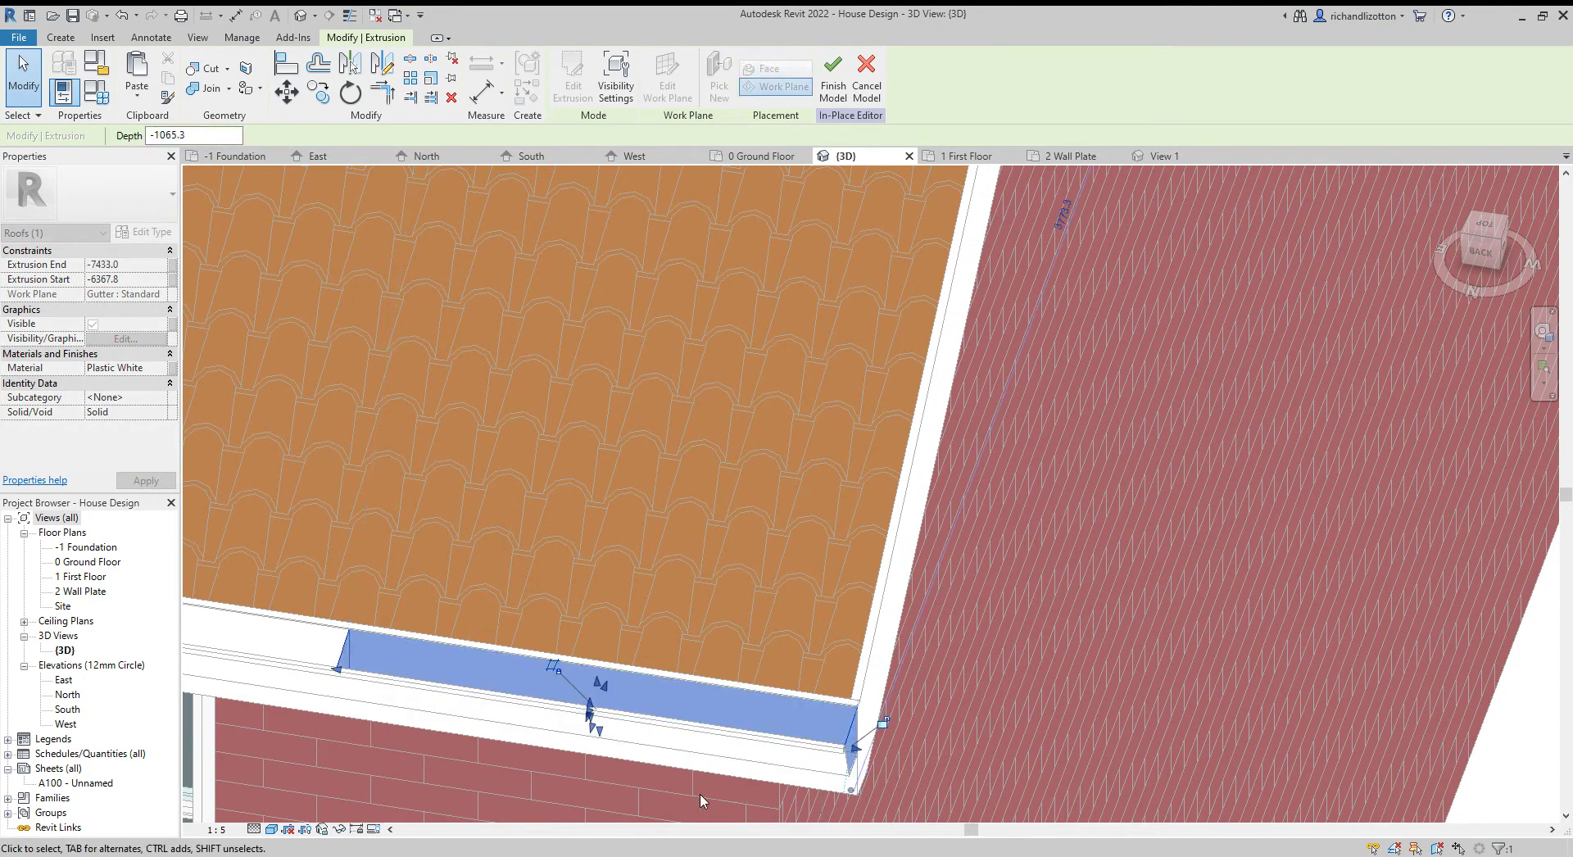
# Set the copied cap's Extrusion Start to -7428 for a 5 mm plate, then deselect
pyautogui.click(131, 280)
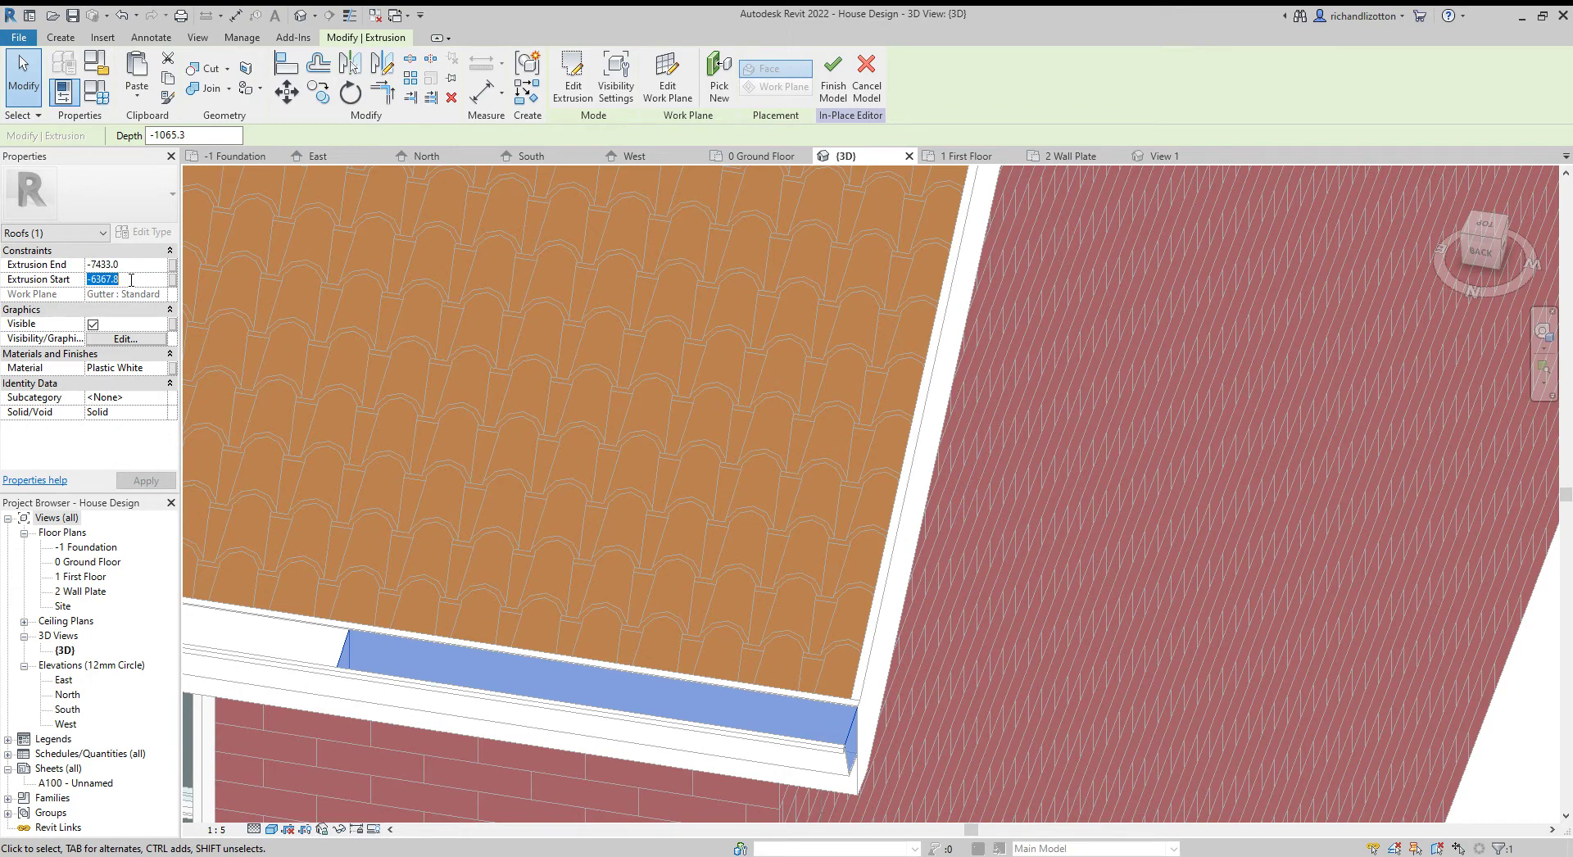
pyautogui.write('-742')
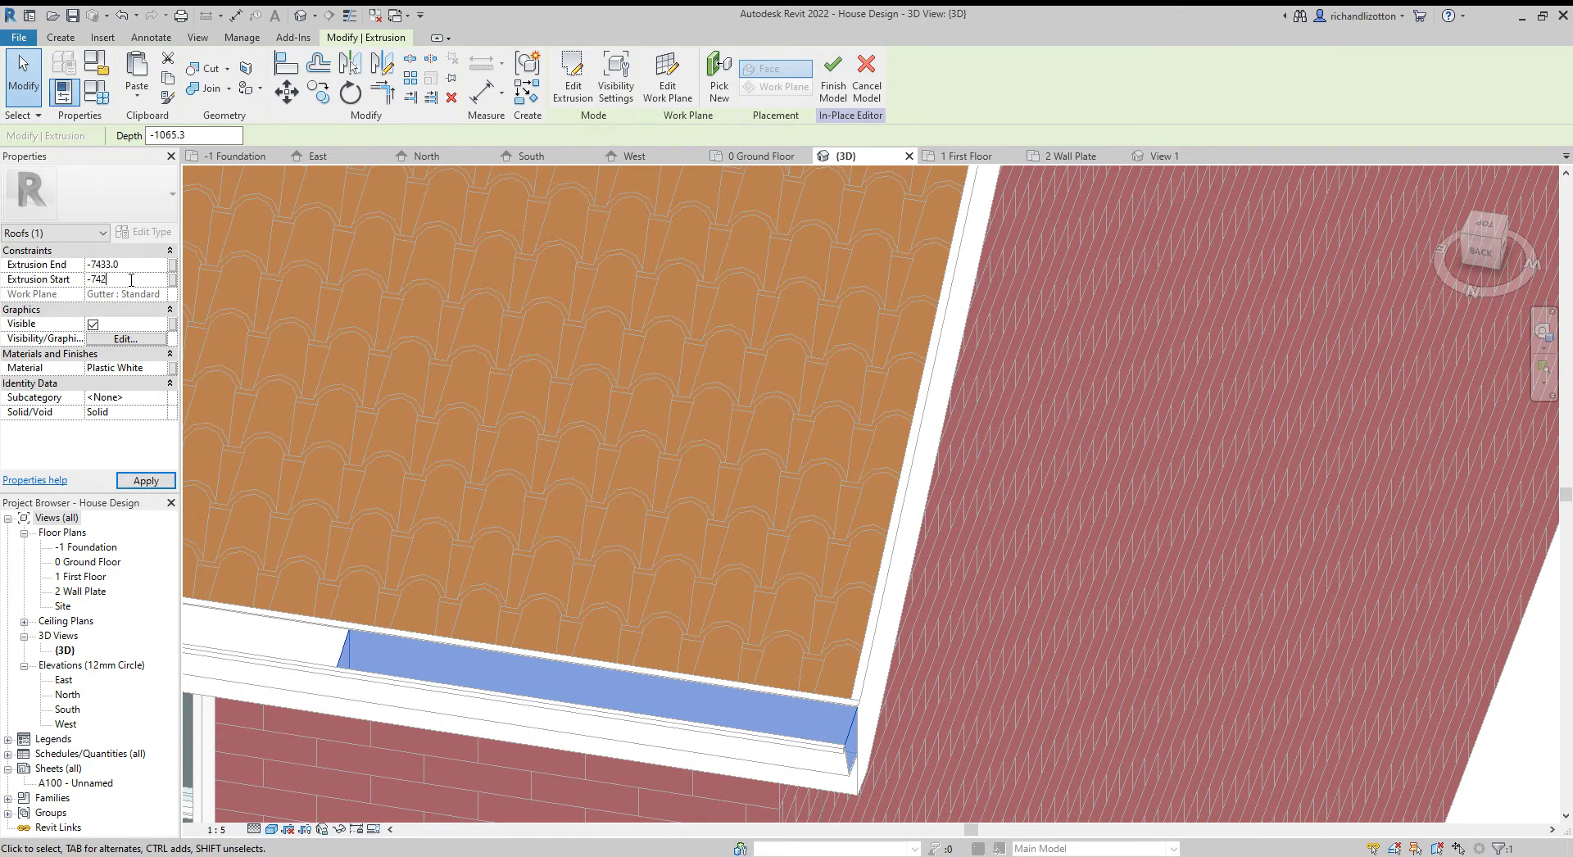
pyautogui.write('8')
pyautogui.press('Return')
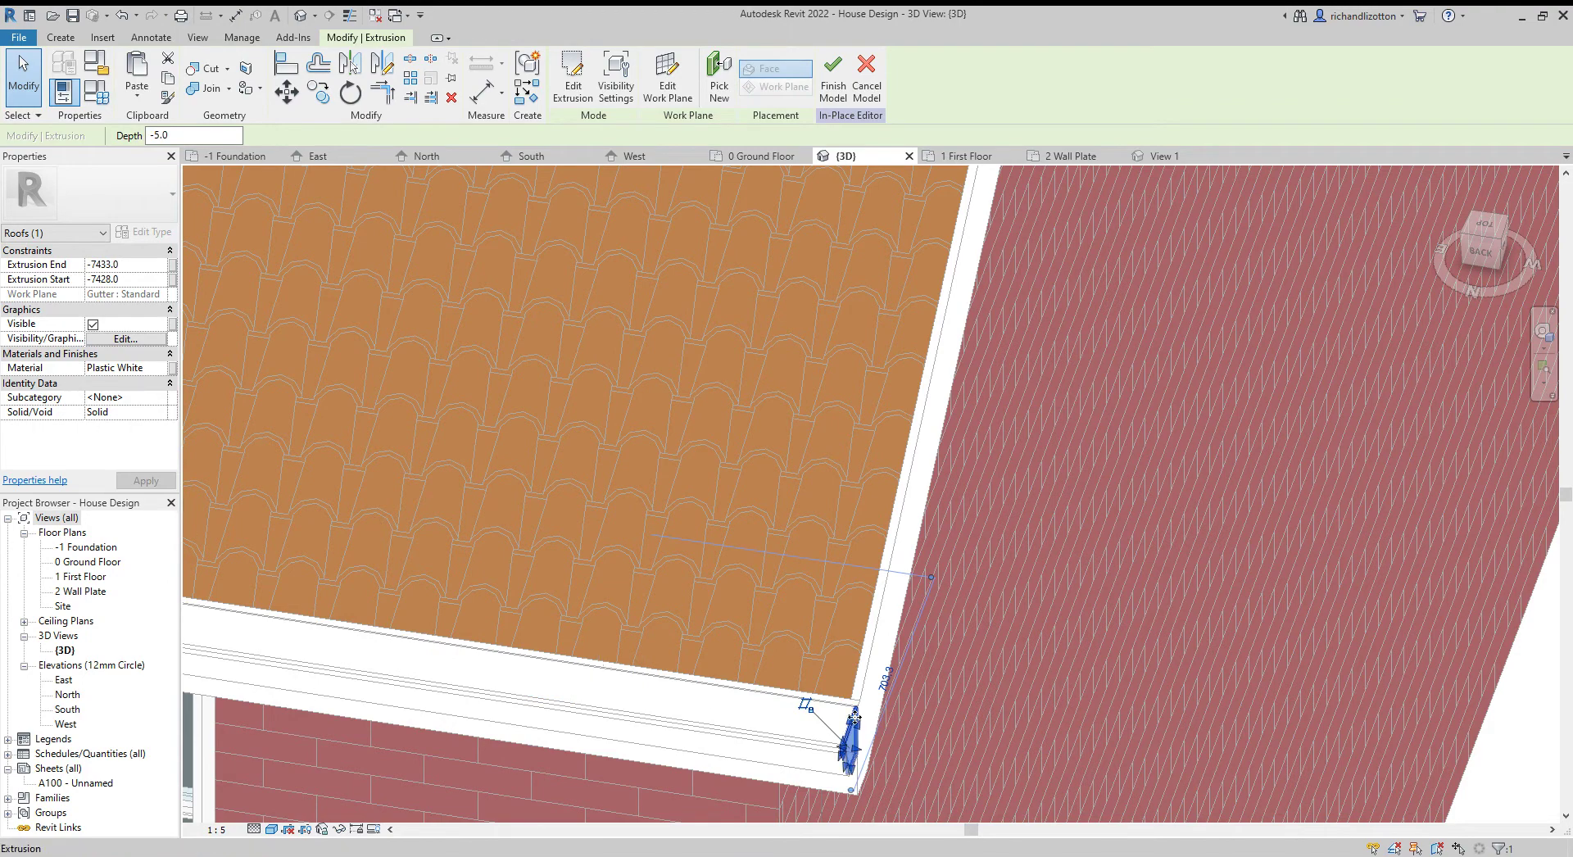
pyautogui.press('Escape')
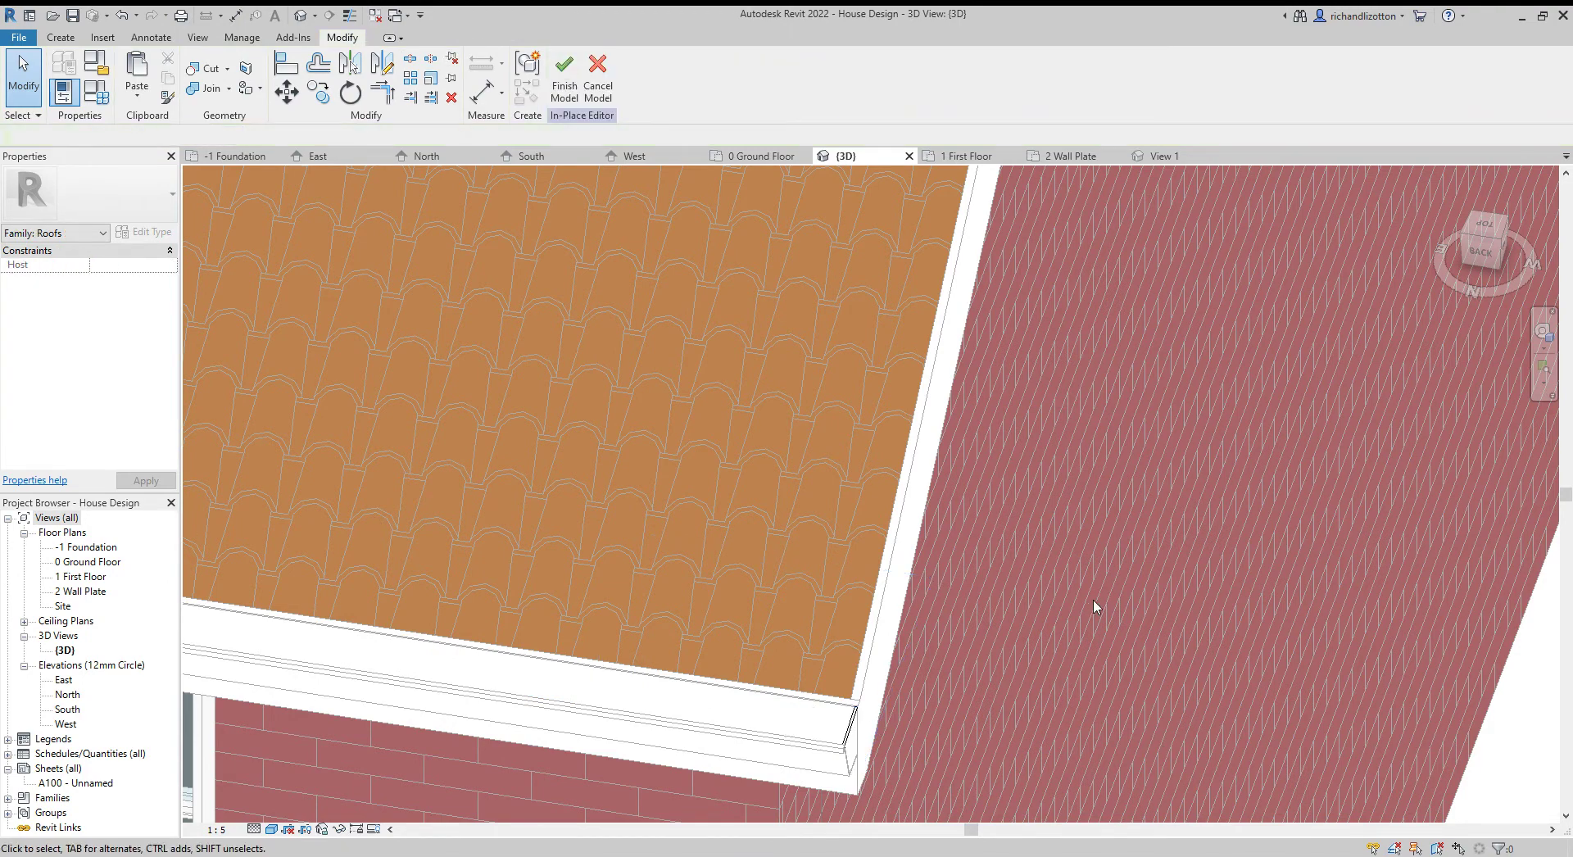
# Select the far-corner cap and add the original end cap to the selection
pyautogui.scroll(-3, 1093, 607)
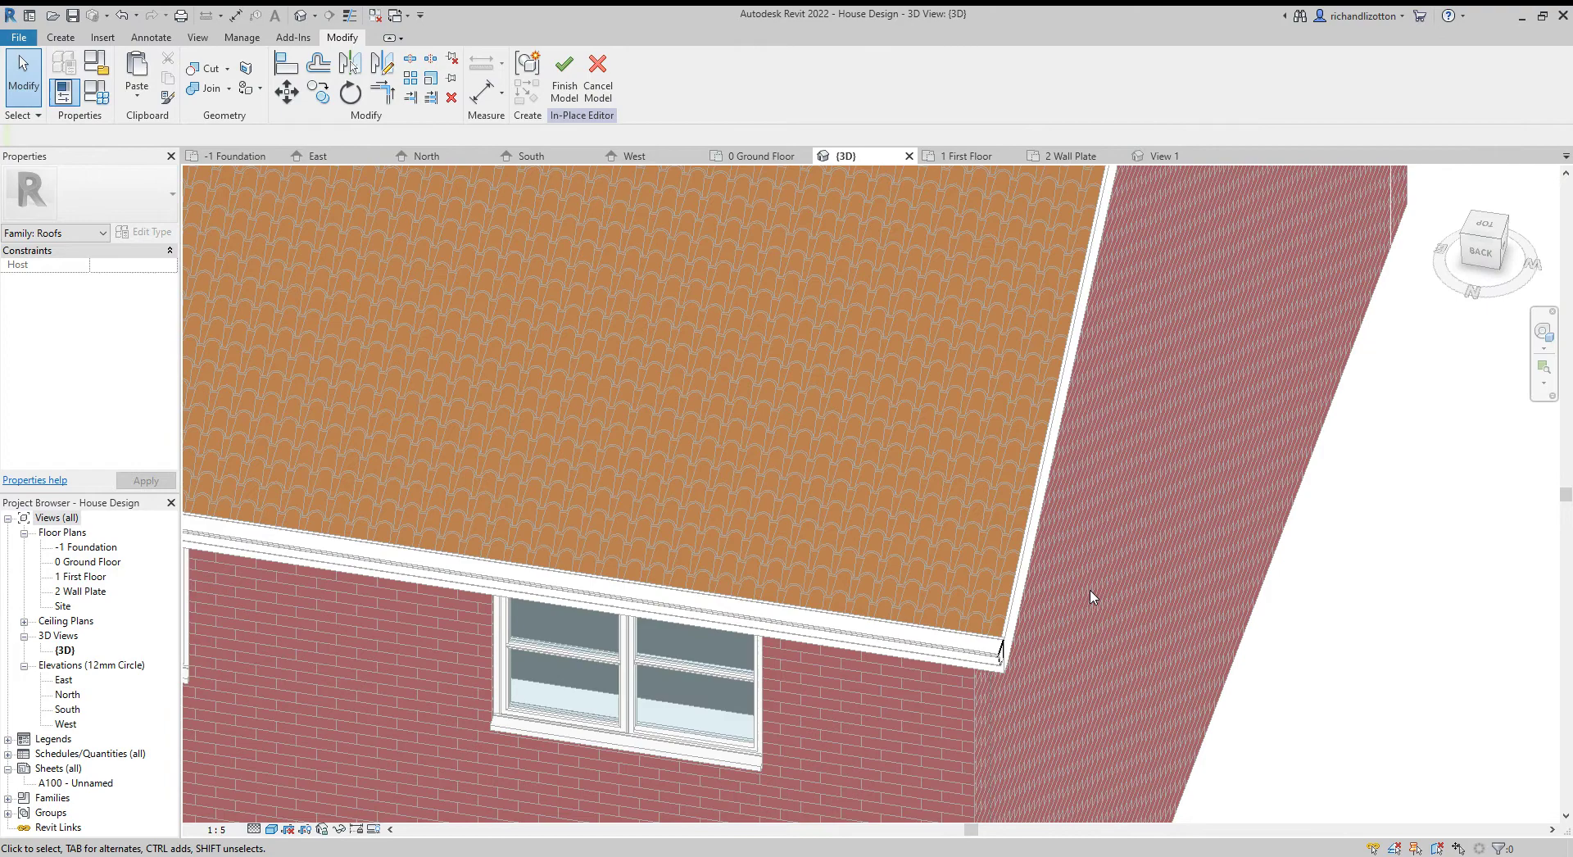
pyautogui.scroll(2, 1080, 614)
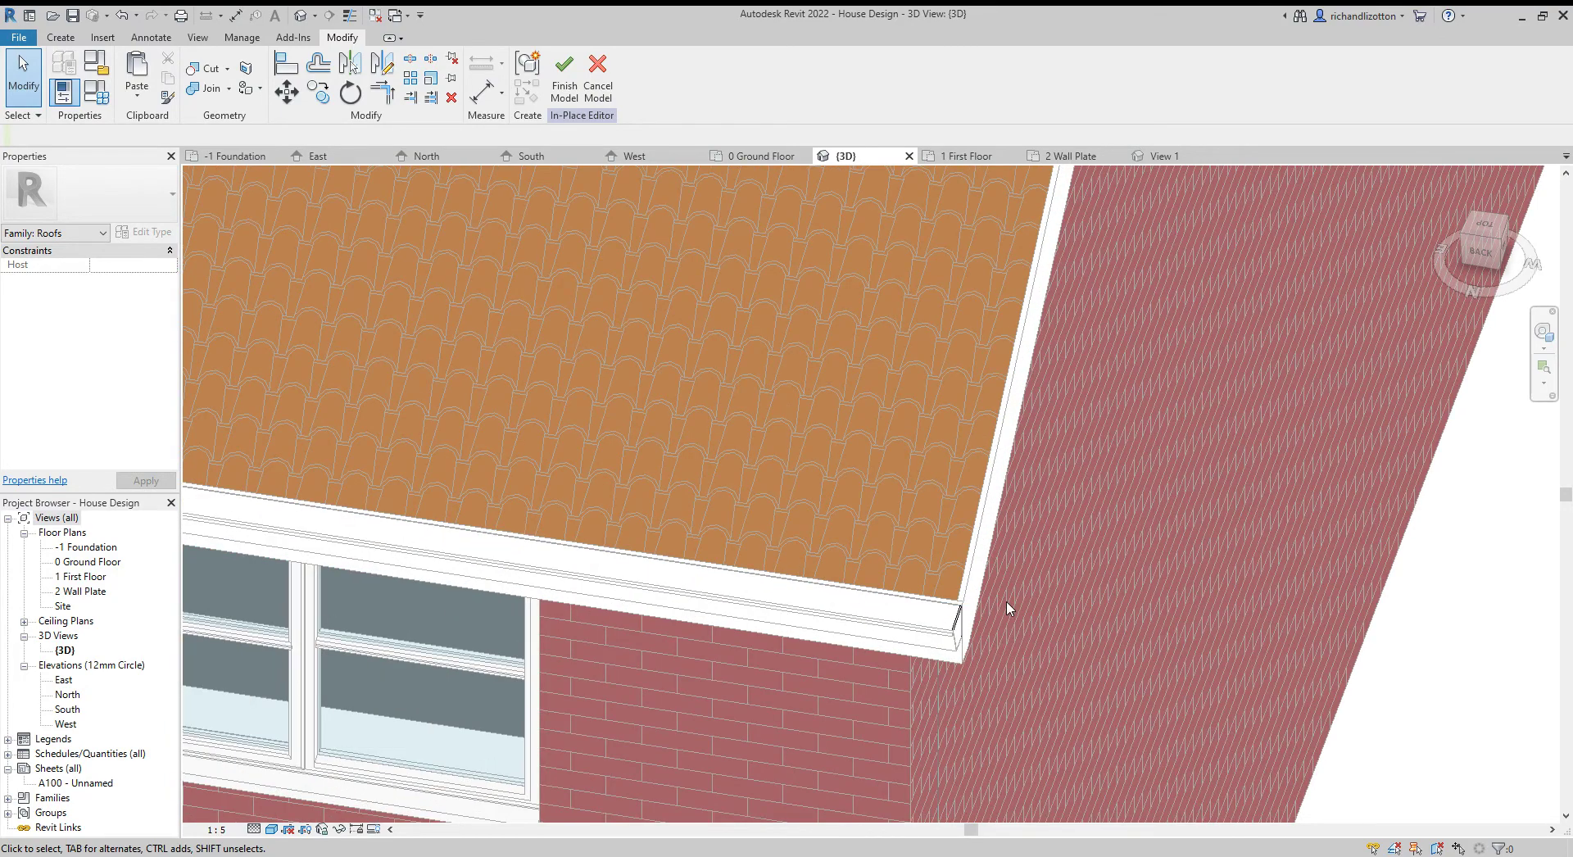
pyautogui.scroll(3, 1016, 623)
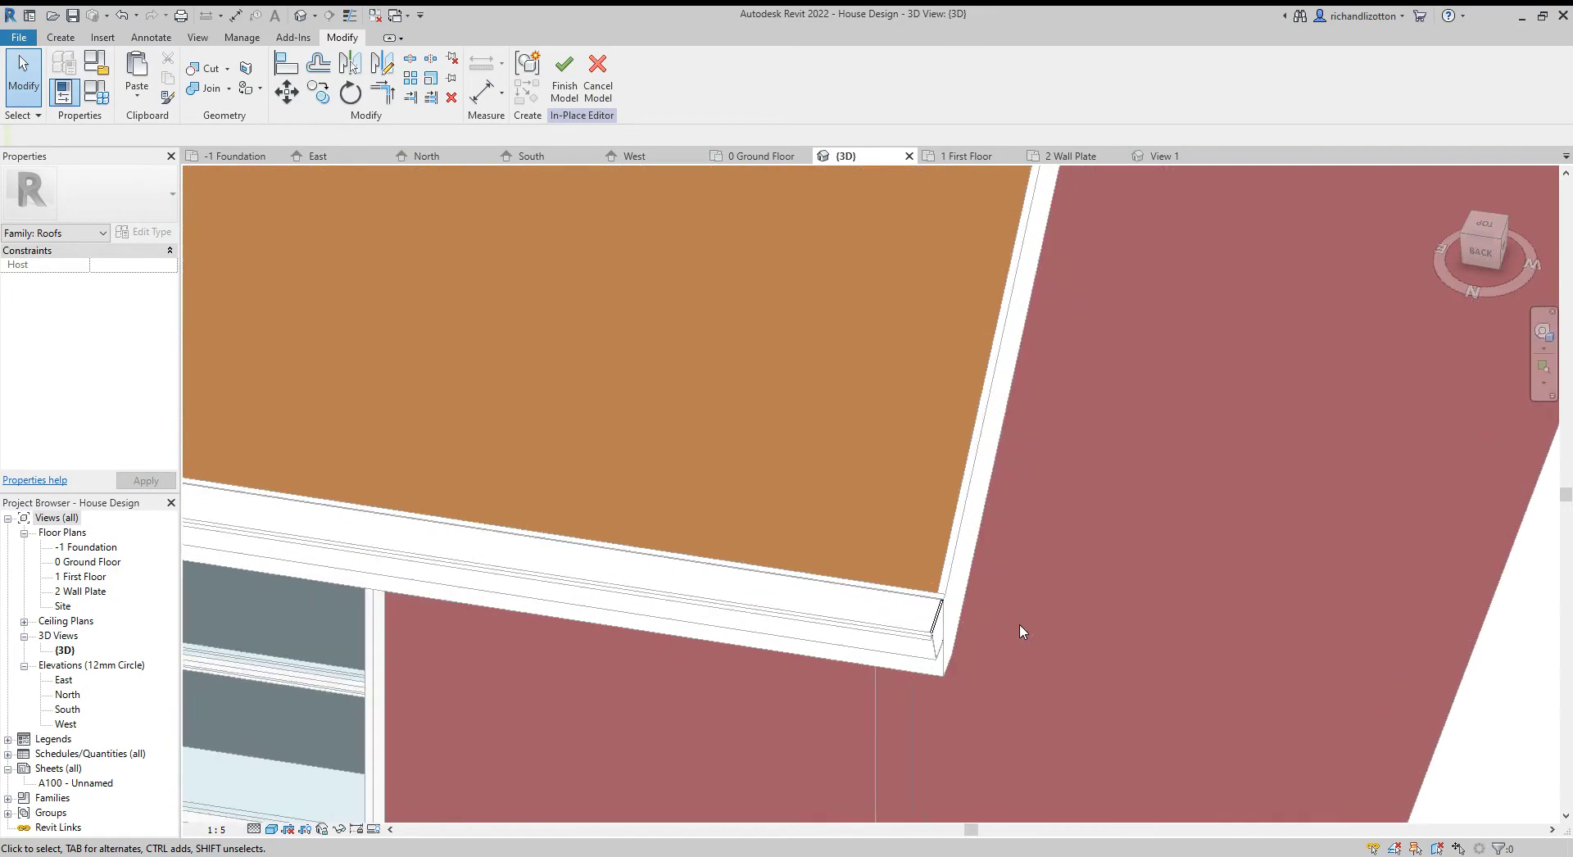
pyautogui.click(912, 627)
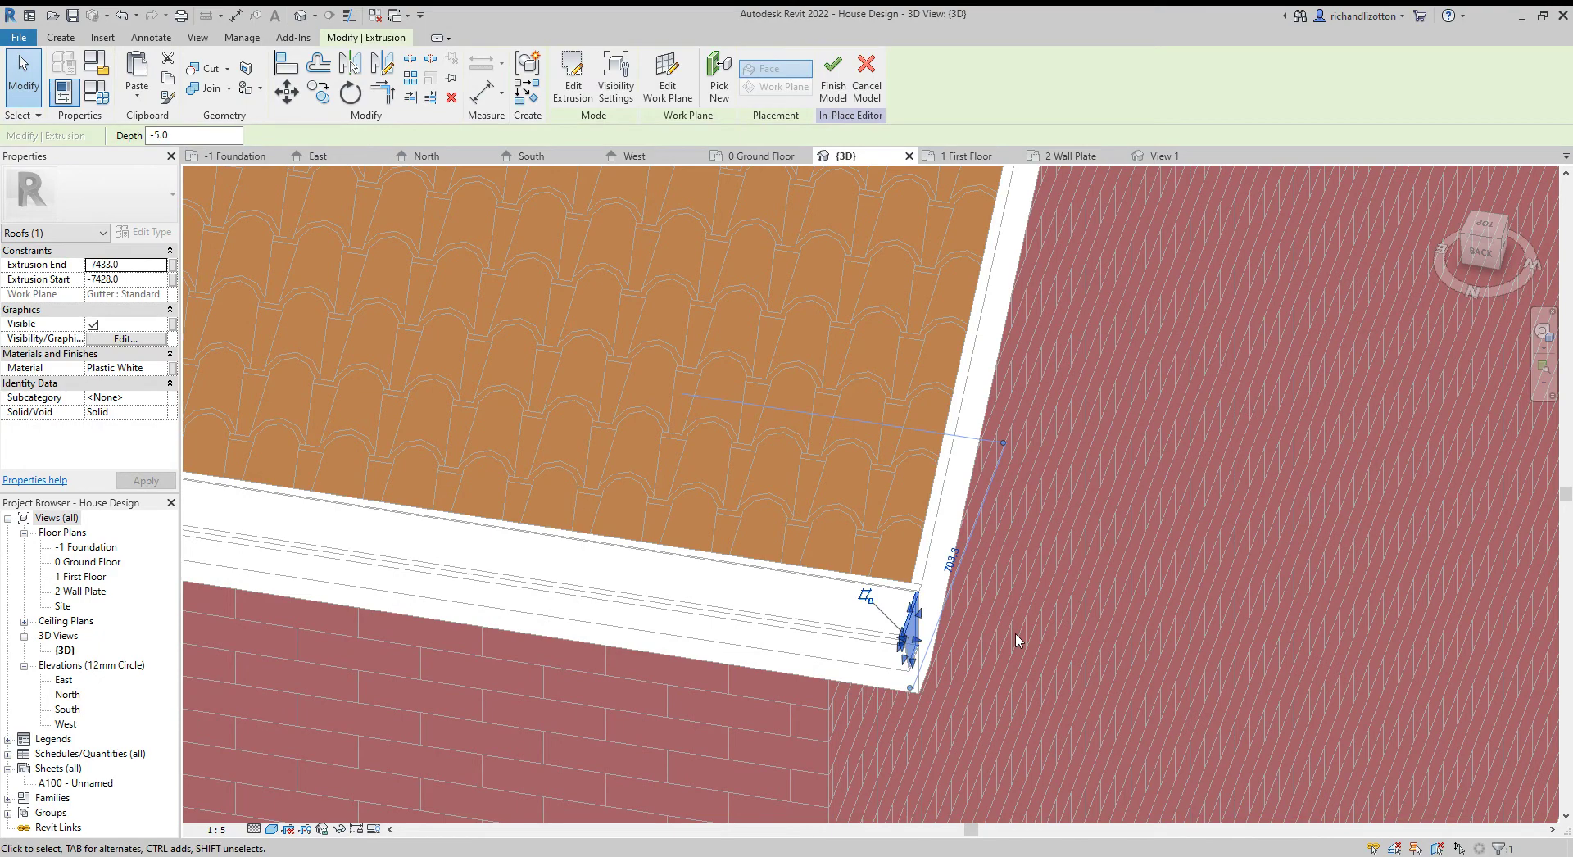
pyautogui.scroll(-5, 1016, 641)
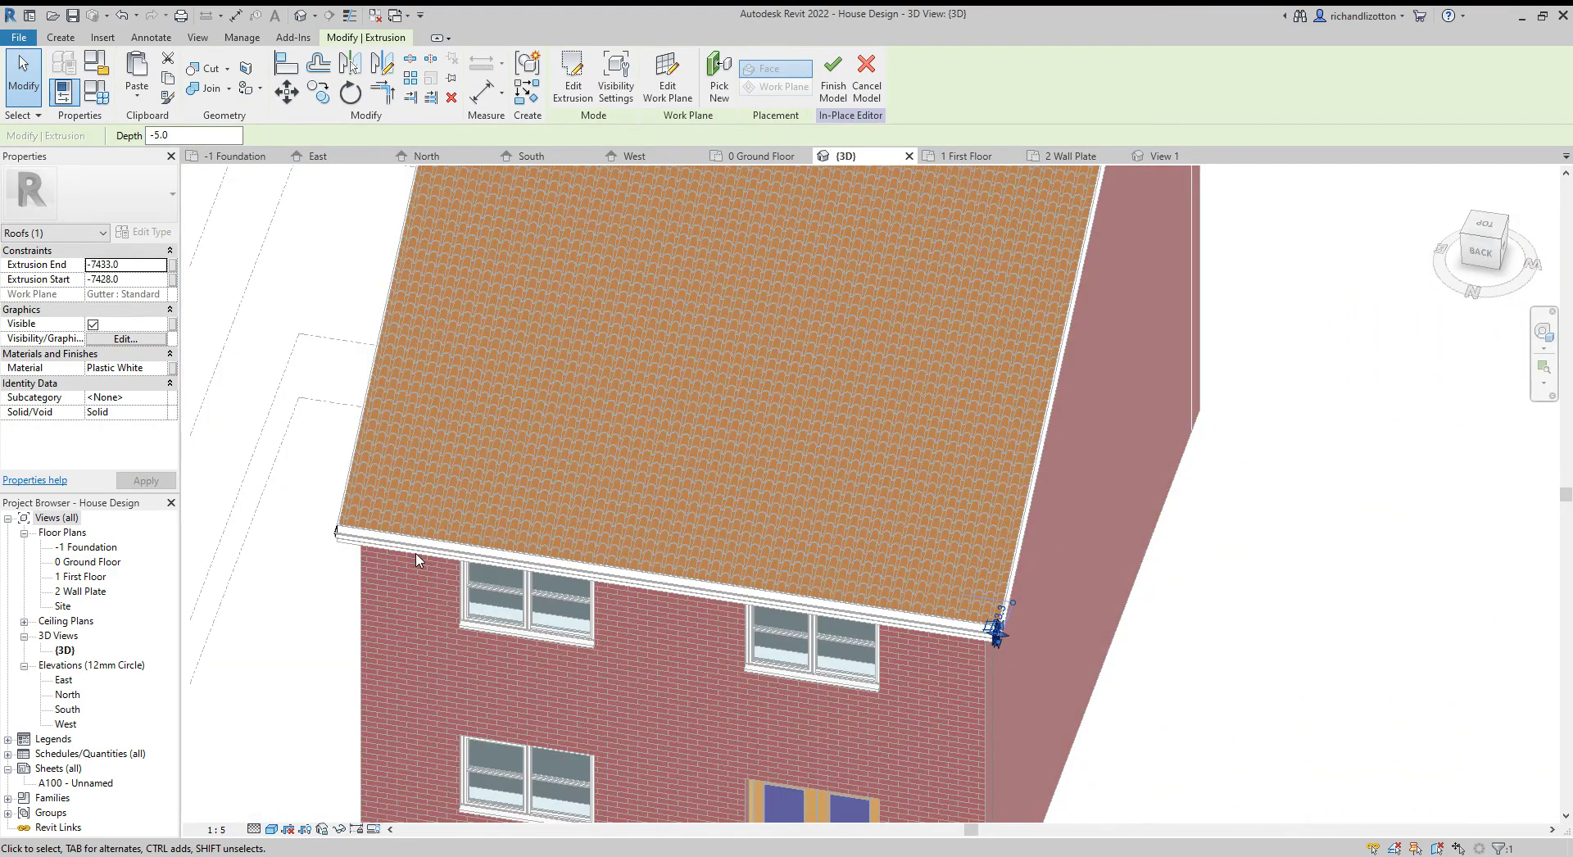
pyautogui.scroll(3, 337, 531)
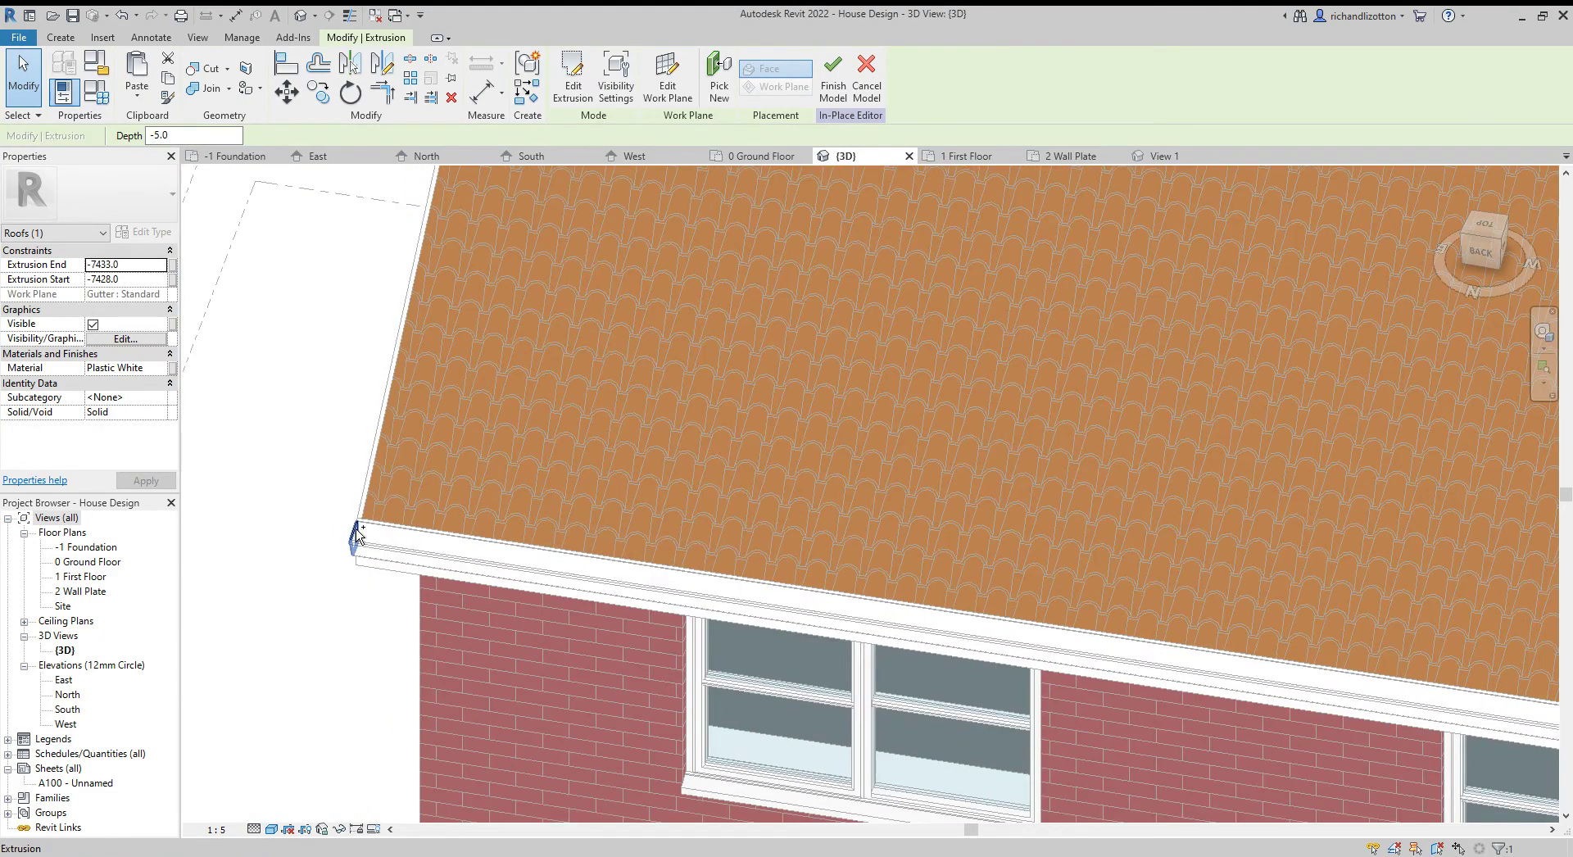
pyautogui.keyDown('ctrl'); pyautogui.click(355, 533); pyautogui.keyUp('ctrl')
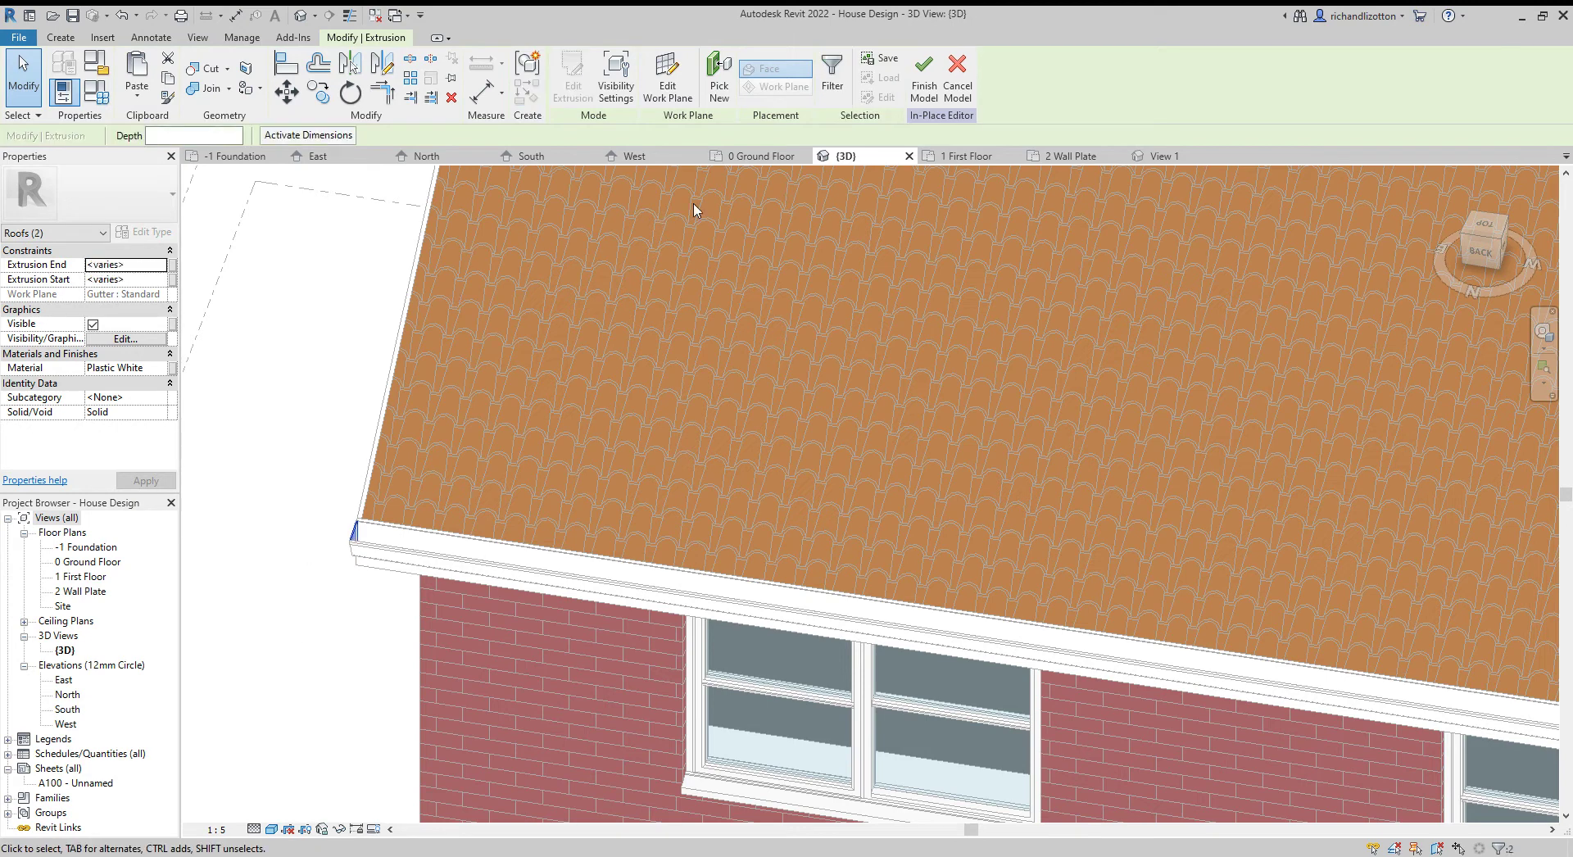
# In the 0 Ground Floor plan, mirror-copy both caps across a horizontal axis from the wall midpoint
pyautogui.click(756, 158)
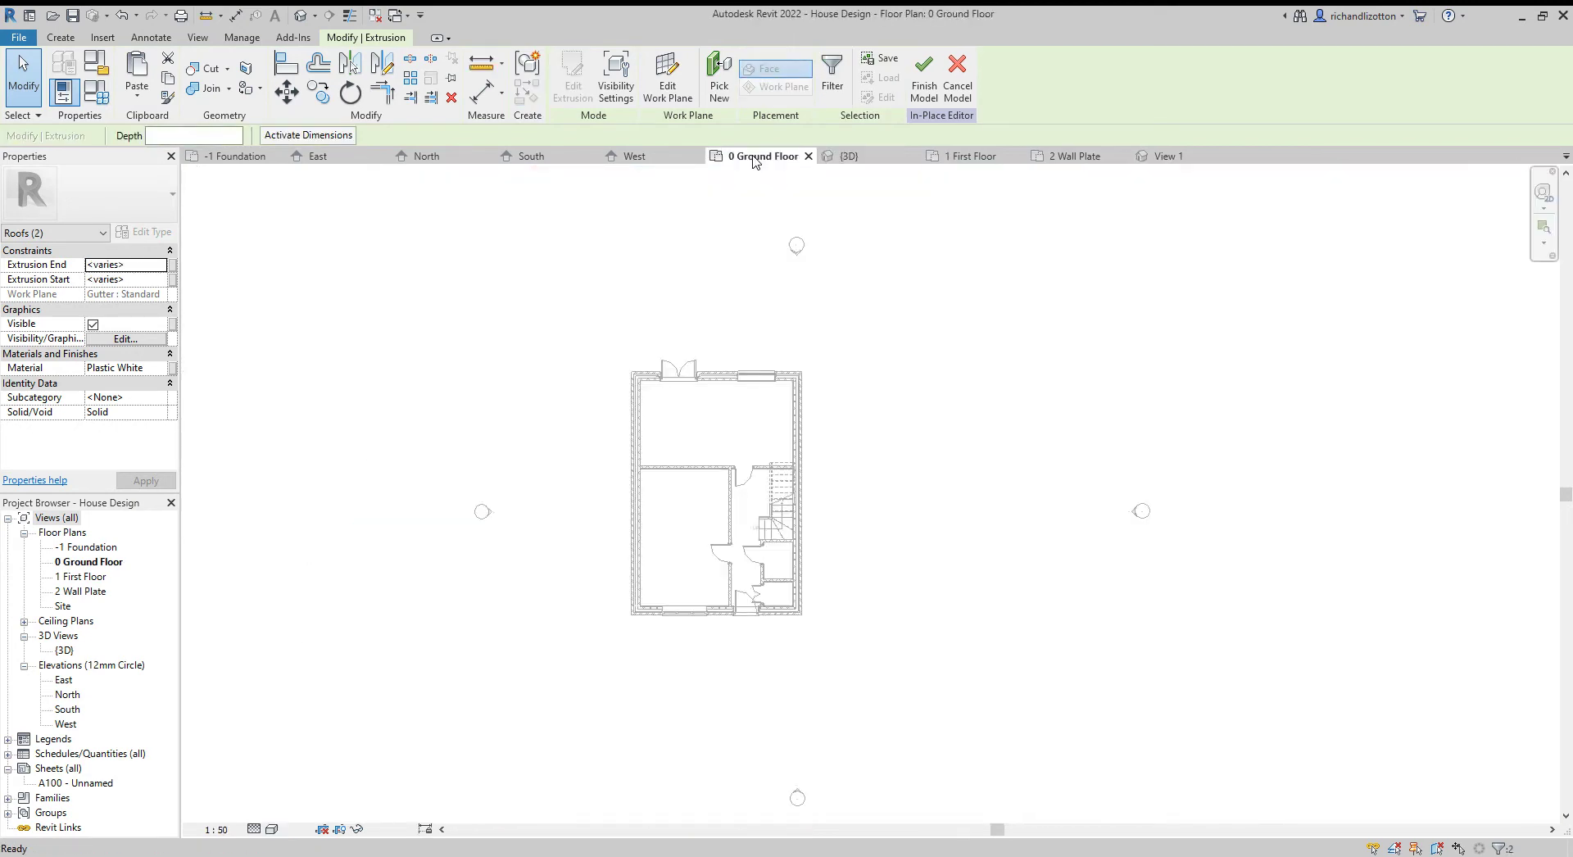
pyautogui.scroll(3, 862, 443)
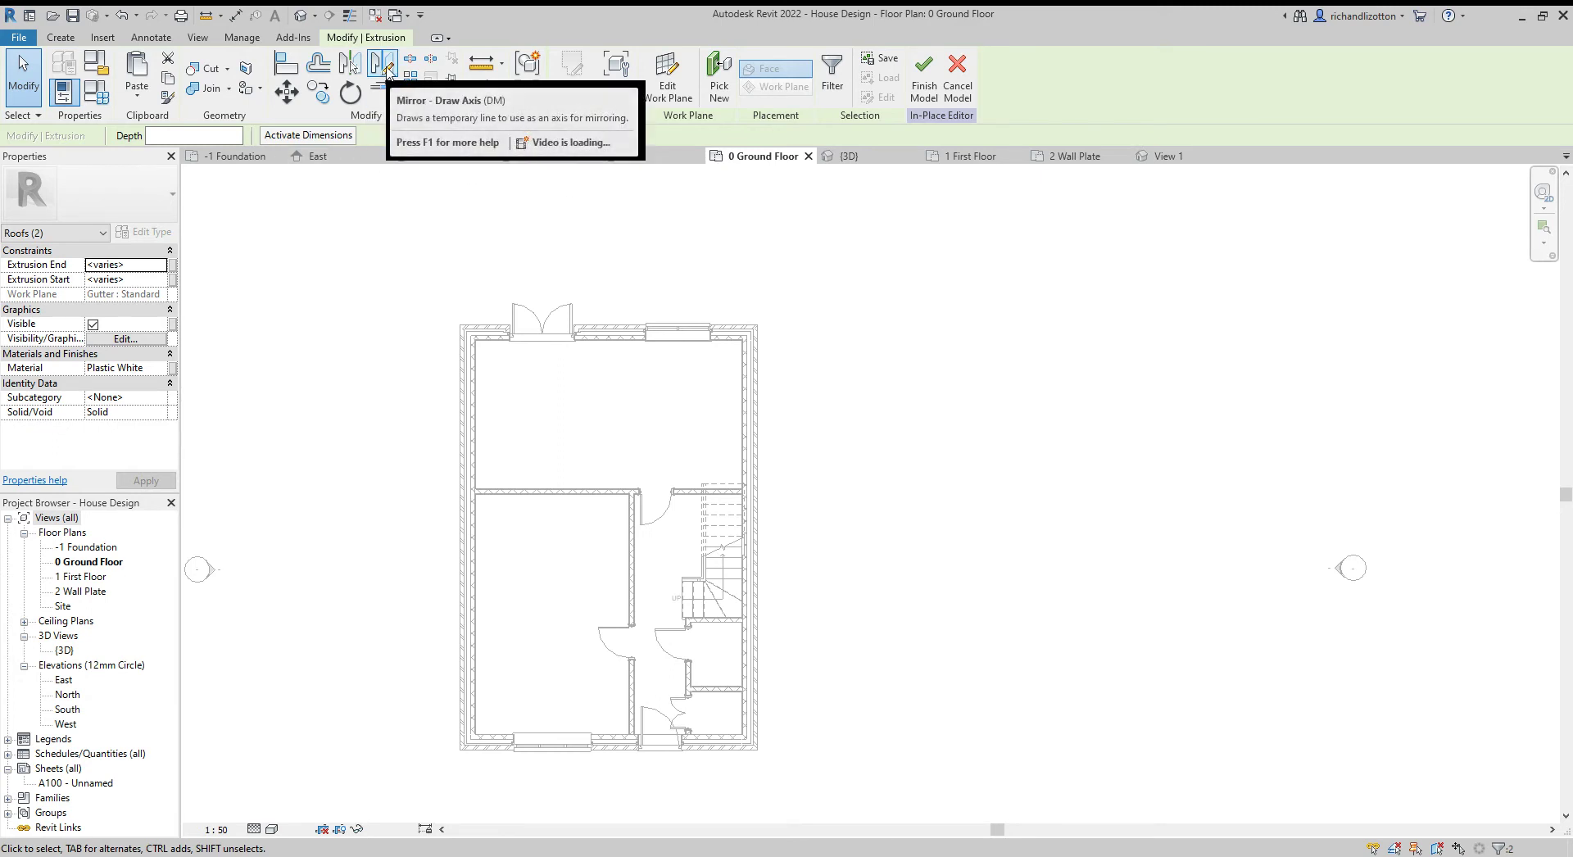
pyautogui.click(382, 64)
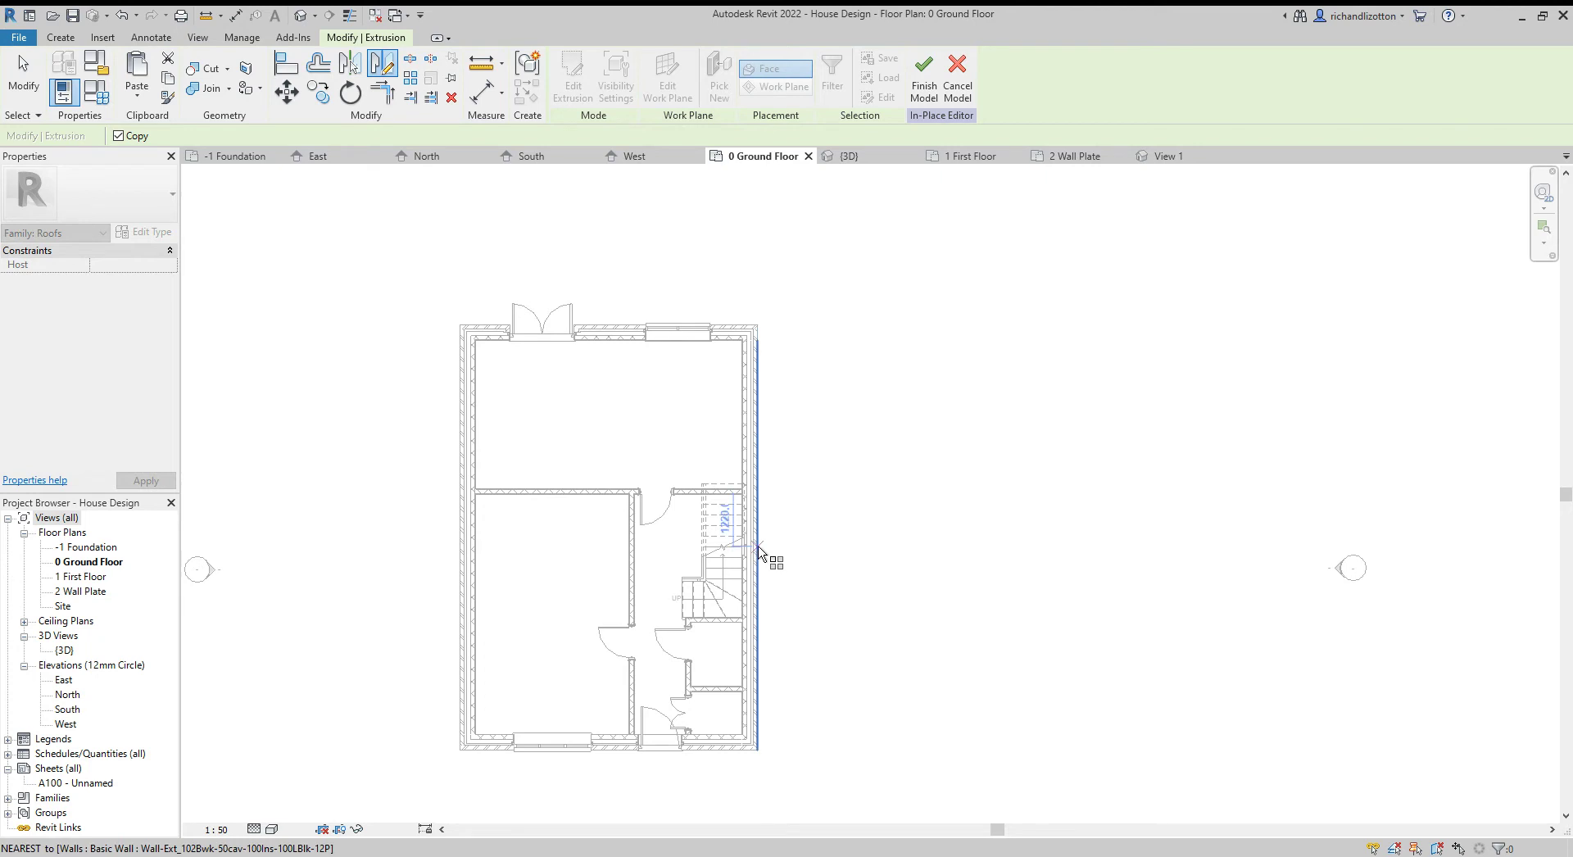
pyautogui.click(758, 538)
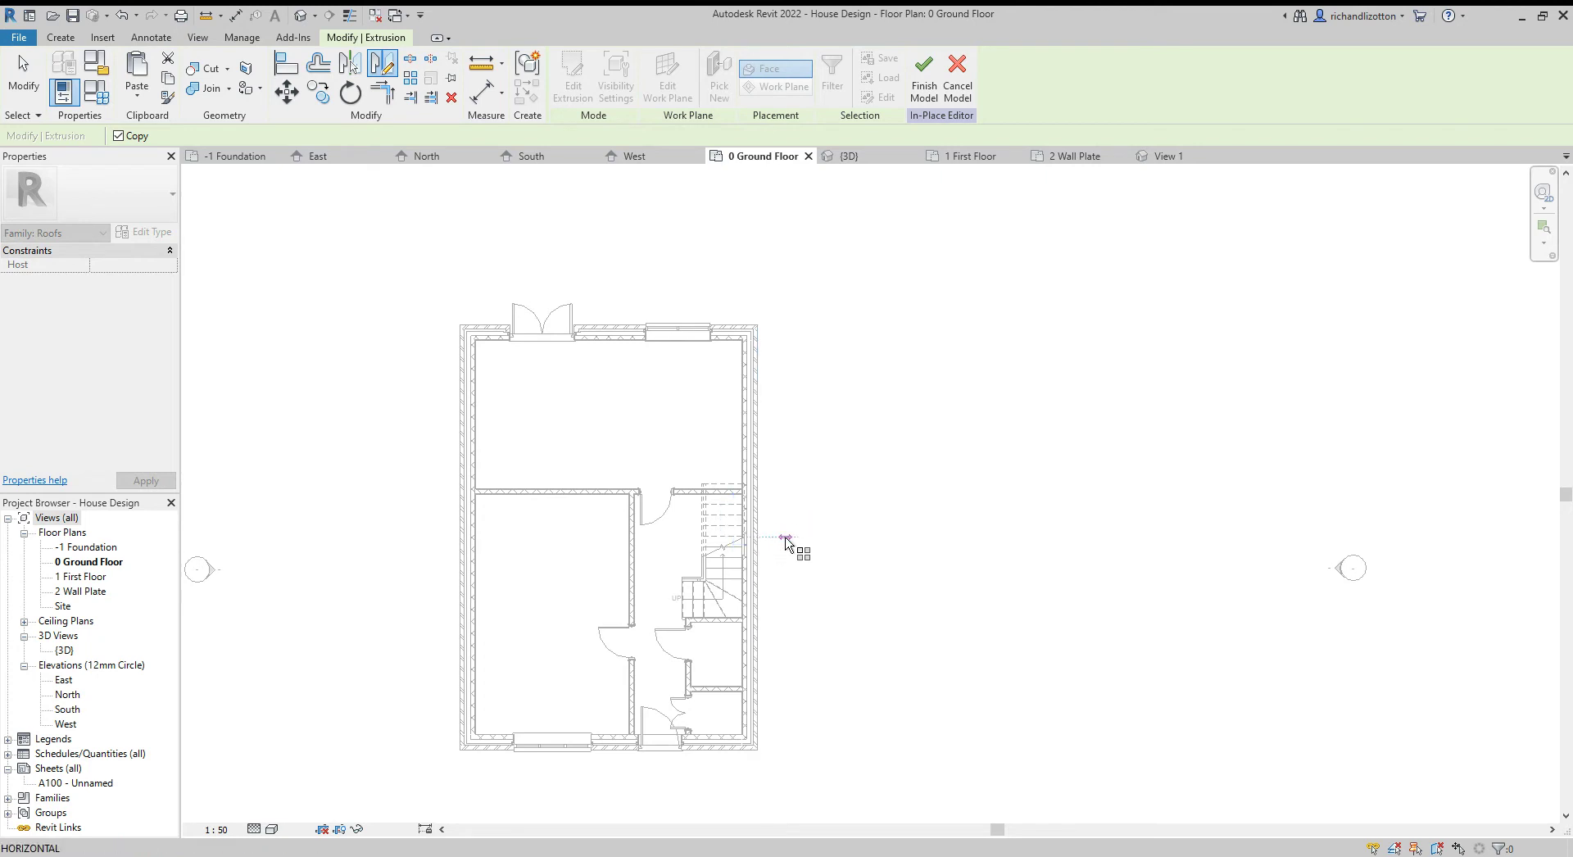
pyautogui.click(827, 538)
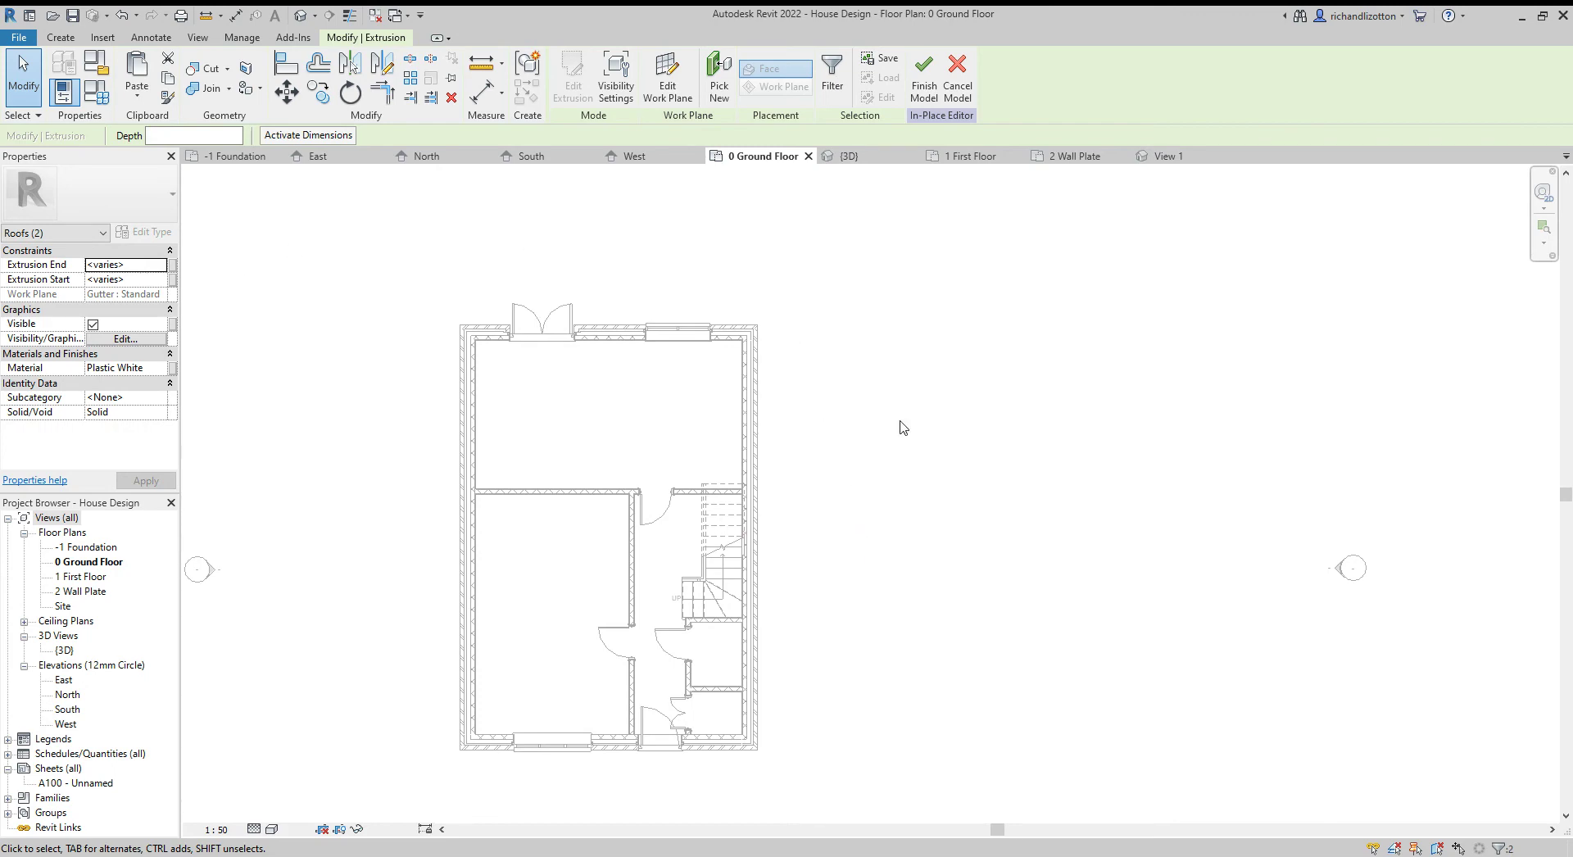
pyautogui.click(871, 158)
# Orbit to a low side view and zoom onto the opposite eave corner's mirrored white end cap
pyautogui.scroll(-2, 873, 529)
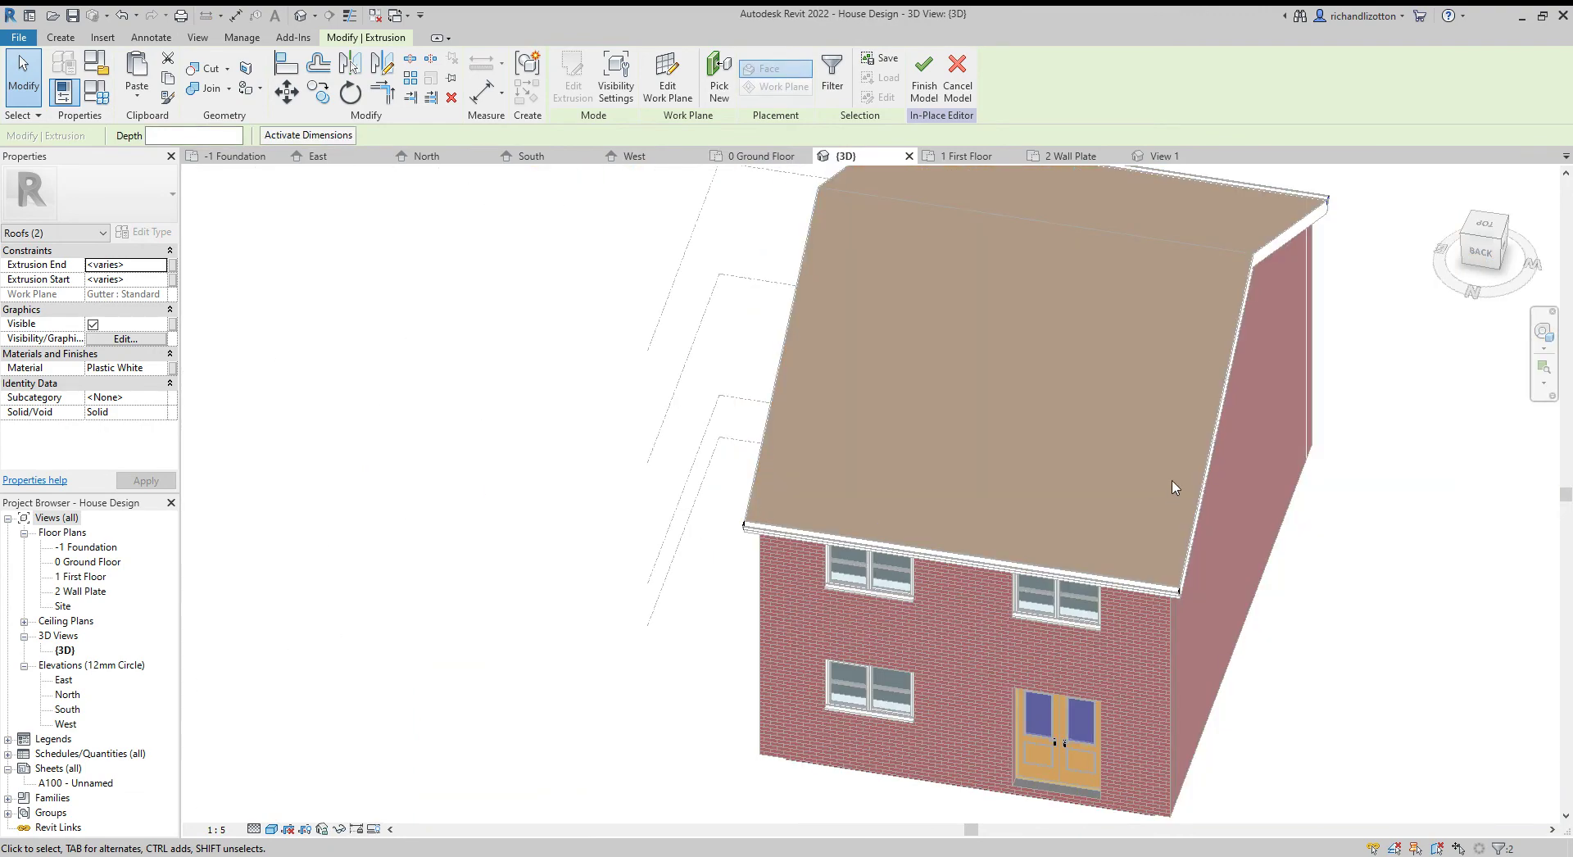
pyautogui.keyDown('shift'); pyautogui.moveTo(1173, 488); pyautogui.dragTo(839, 533, button='middle'); pyautogui.keyUp('shift')
pyautogui.keyDown('shift'); pyautogui.moveTo(1134, 435); pyautogui.dragTo(889, 565, button='middle'); pyautogui.keyUp('shift')
pyautogui.scroll(4, 975, 606)
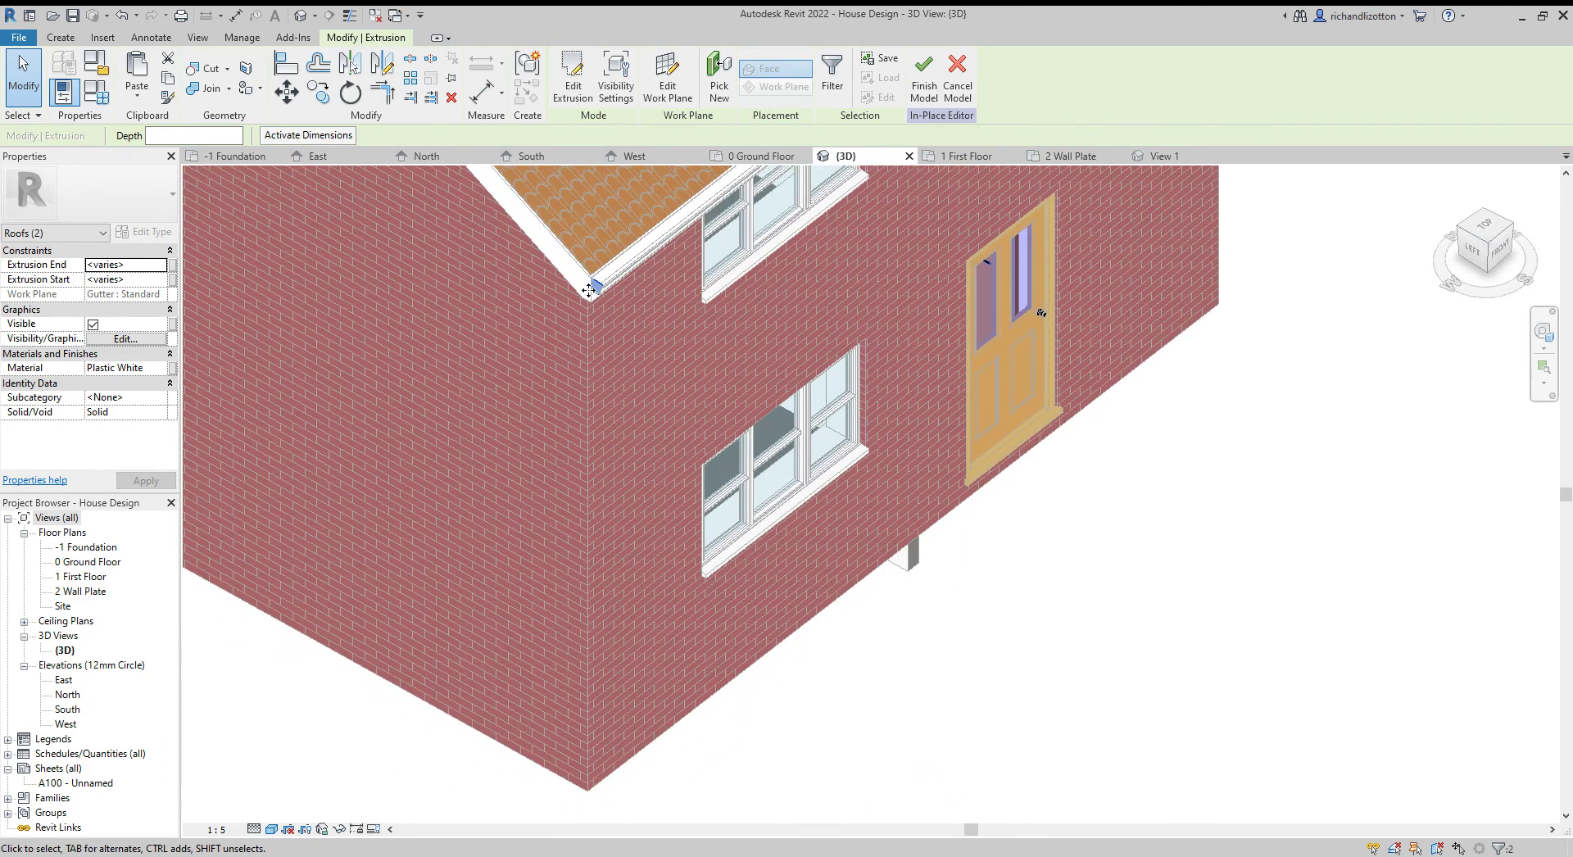